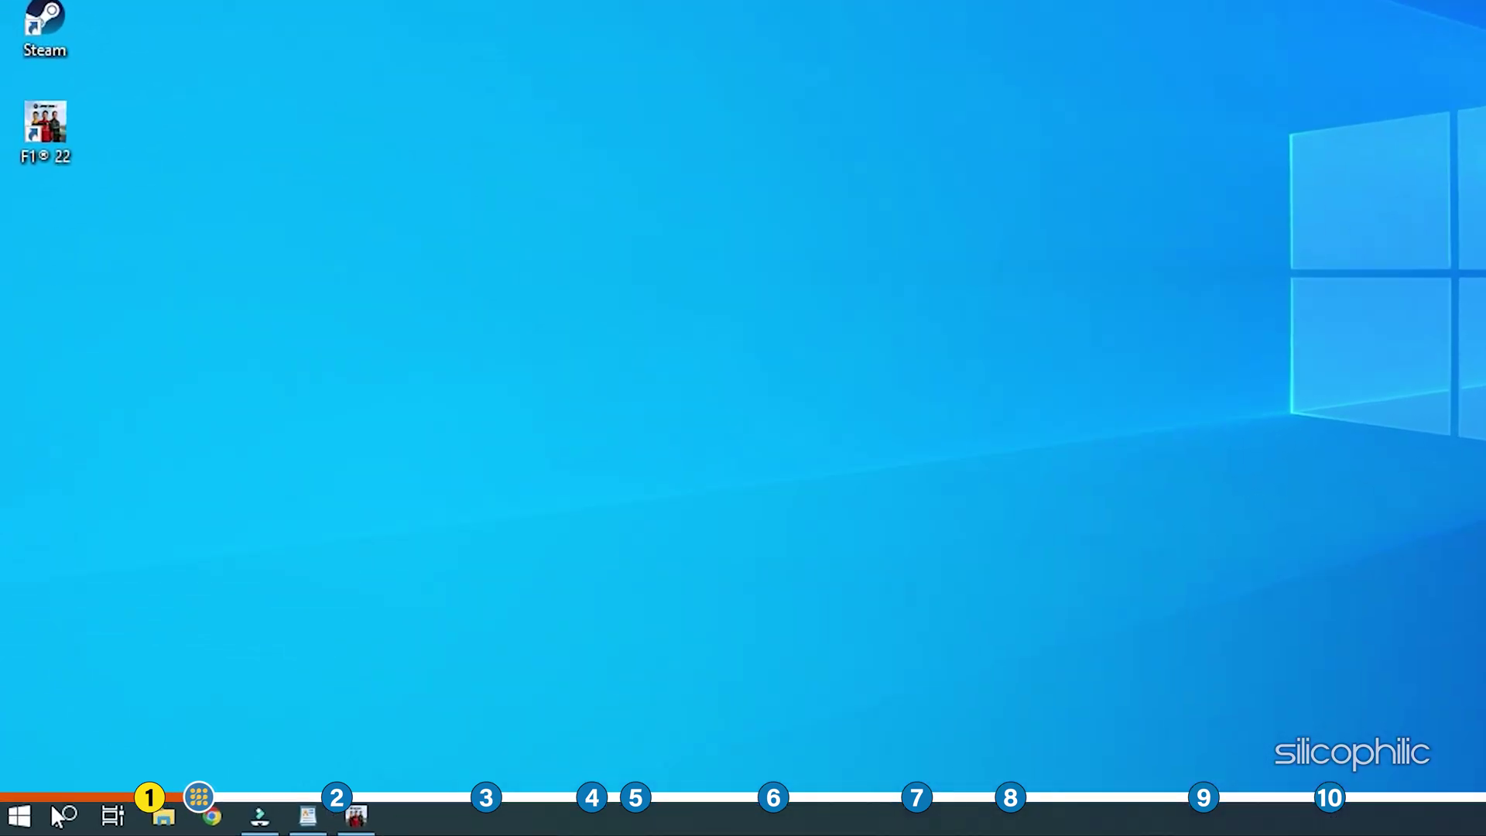
# Open Sound settings, choose Speakers (Realtek(R) Audio) as output and keep master volume at 100
pyautogui.click(61, 826)
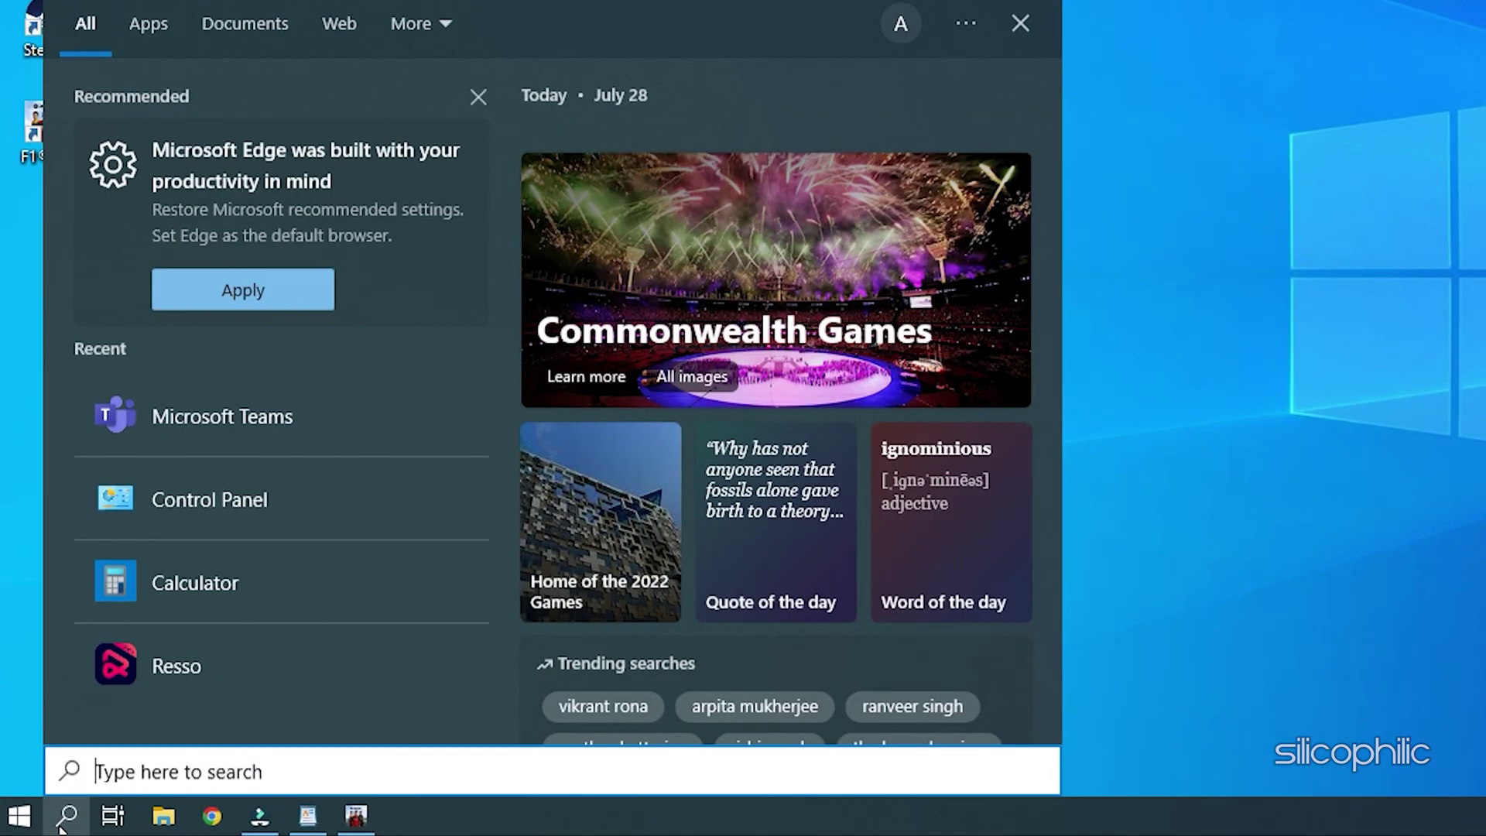
pyautogui.write('soun')
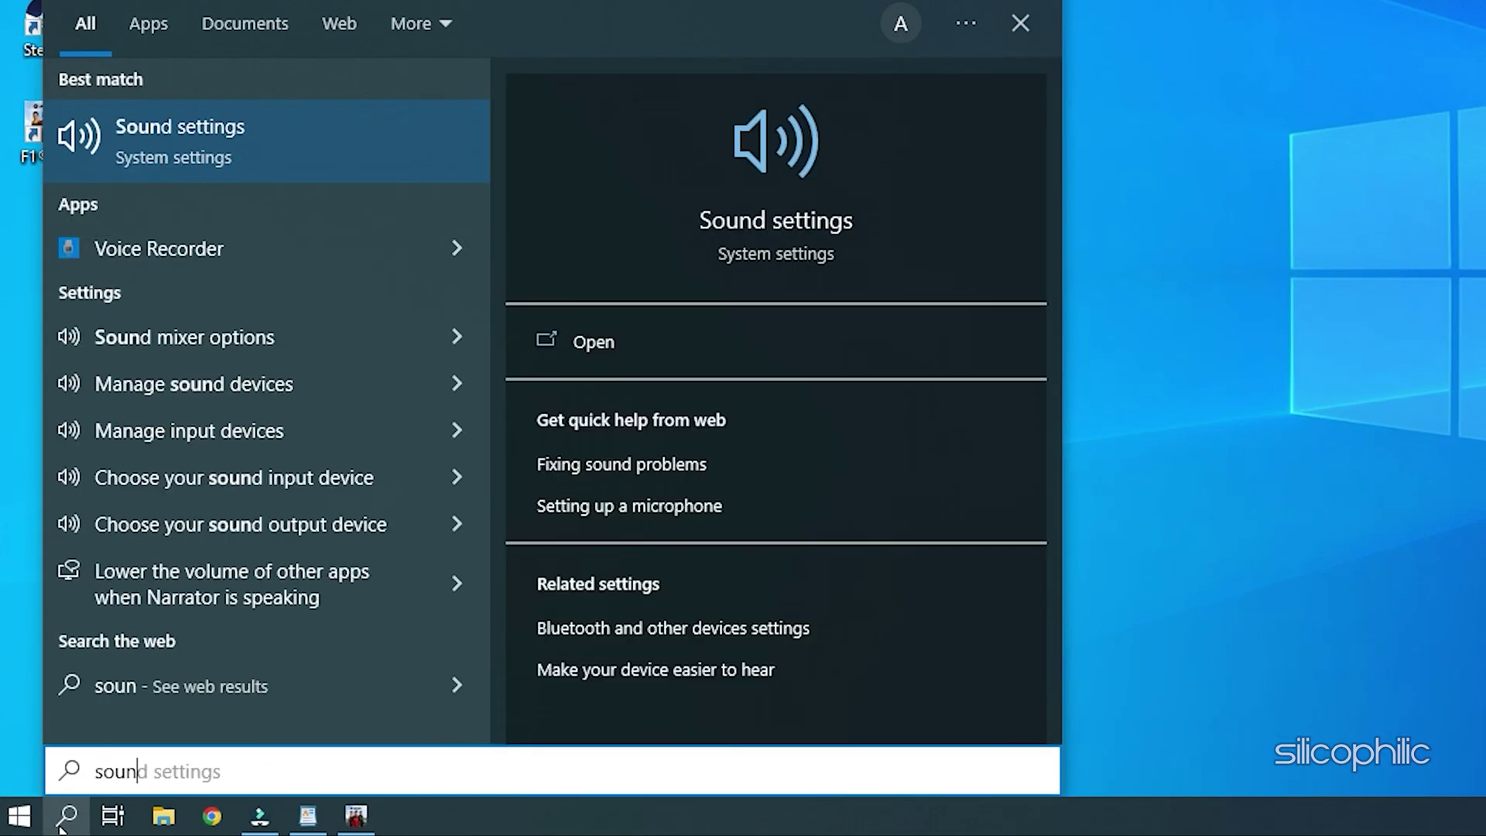
pyautogui.write('d settings')
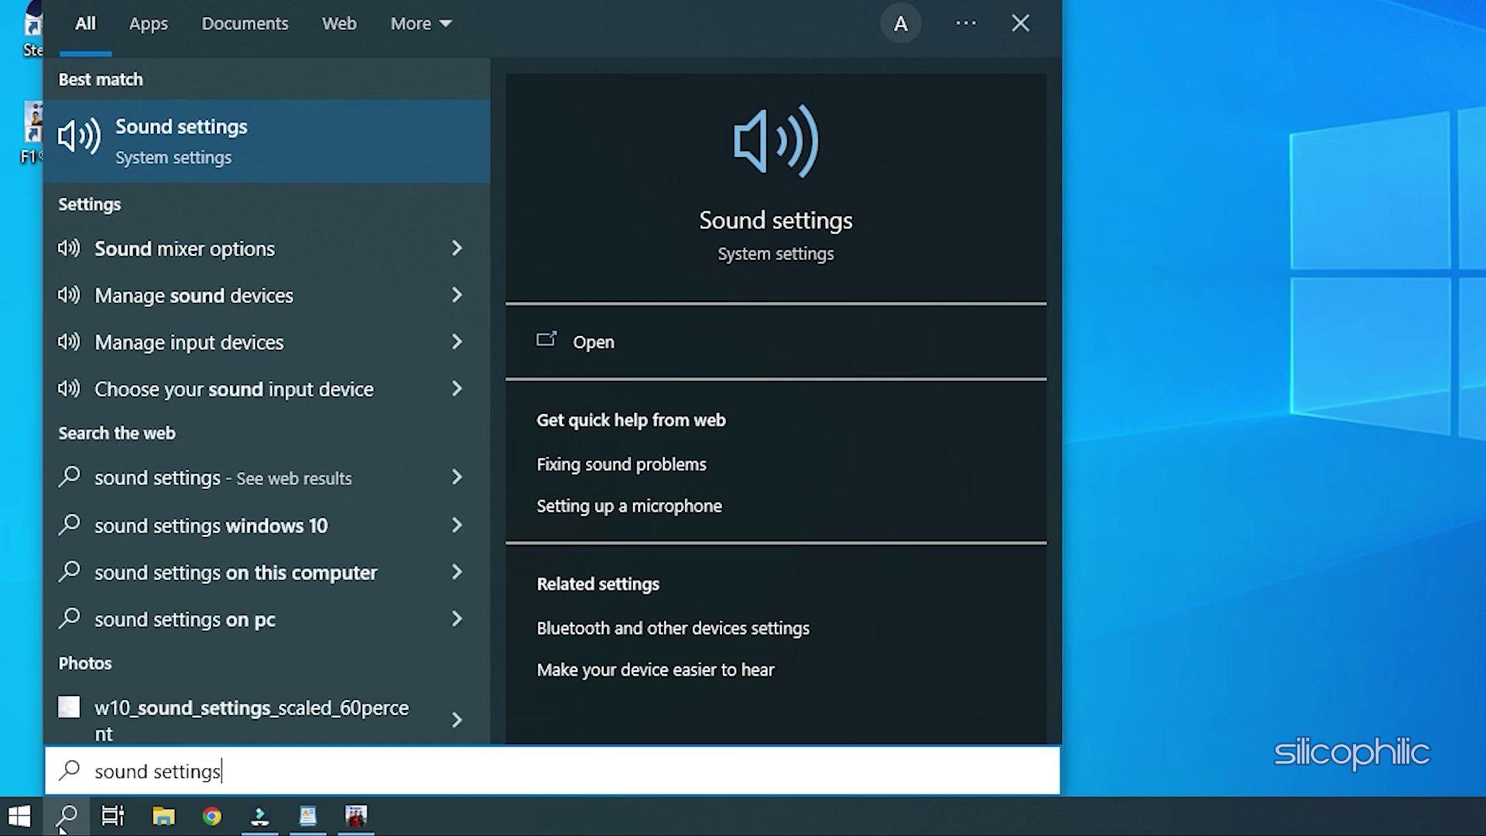
pyautogui.click(263, 128)
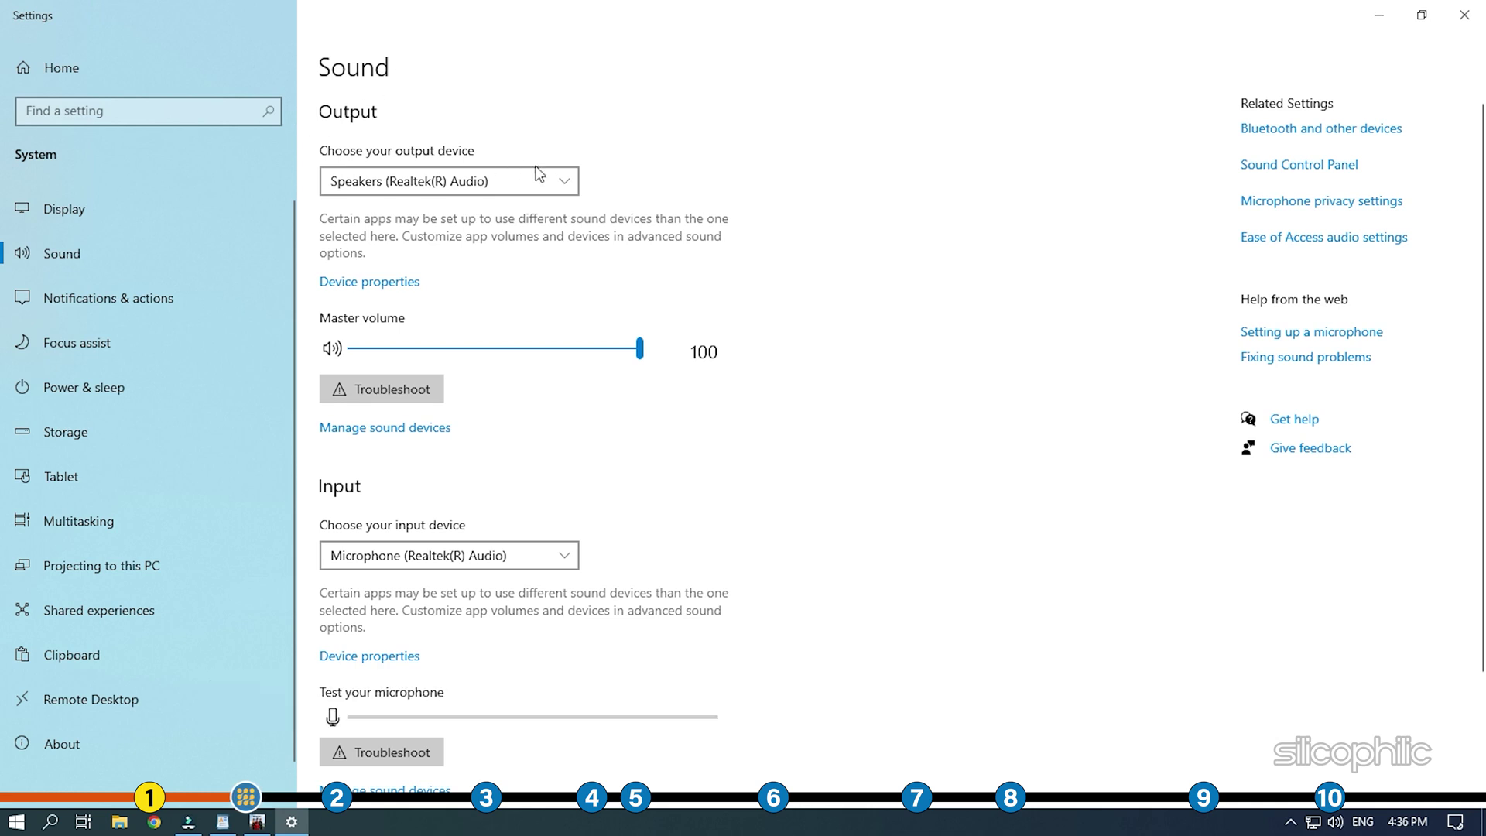
pyautogui.click(572, 180)
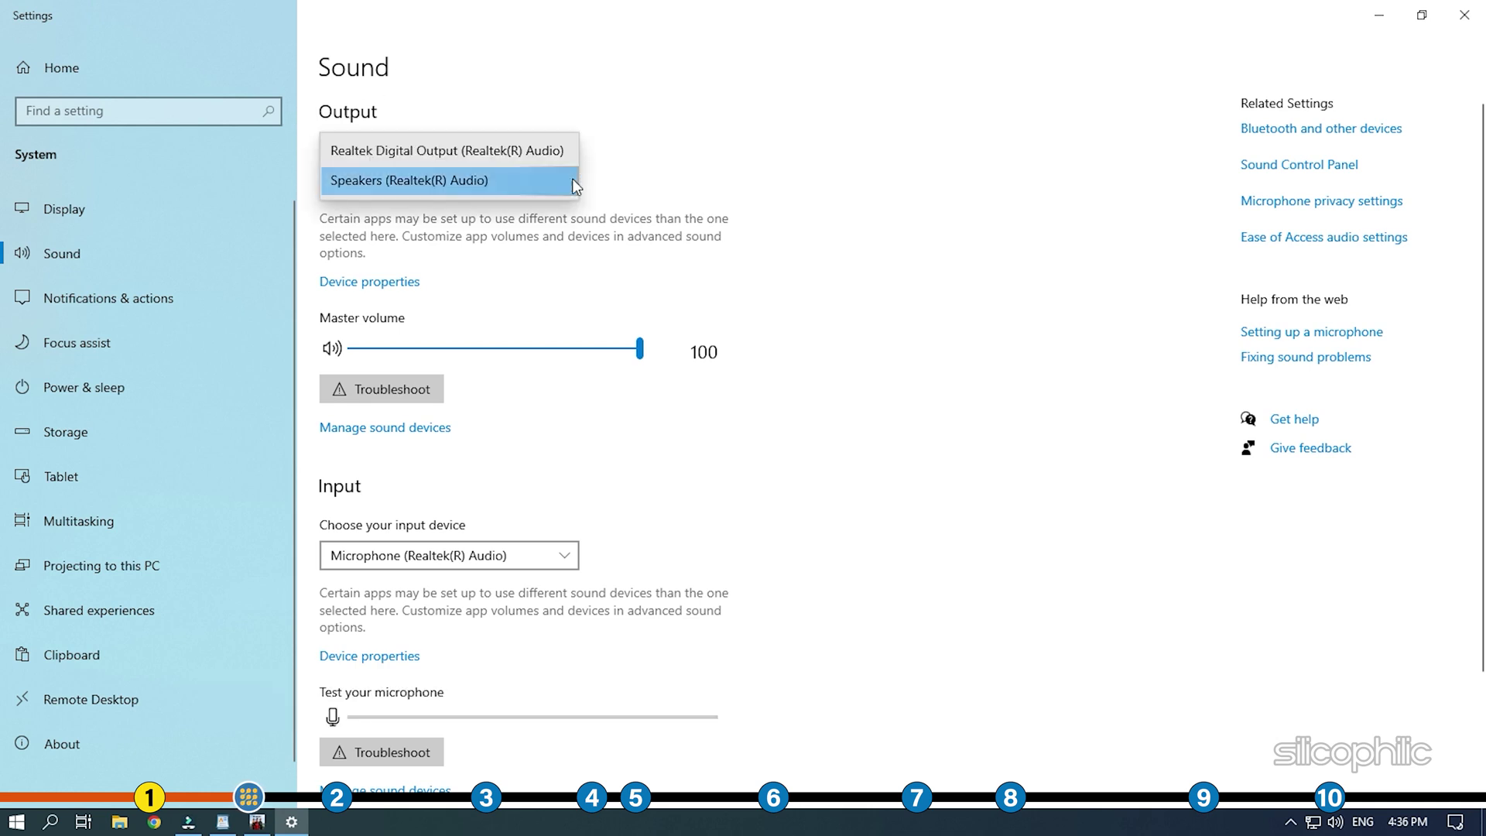
pyautogui.click(518, 179)
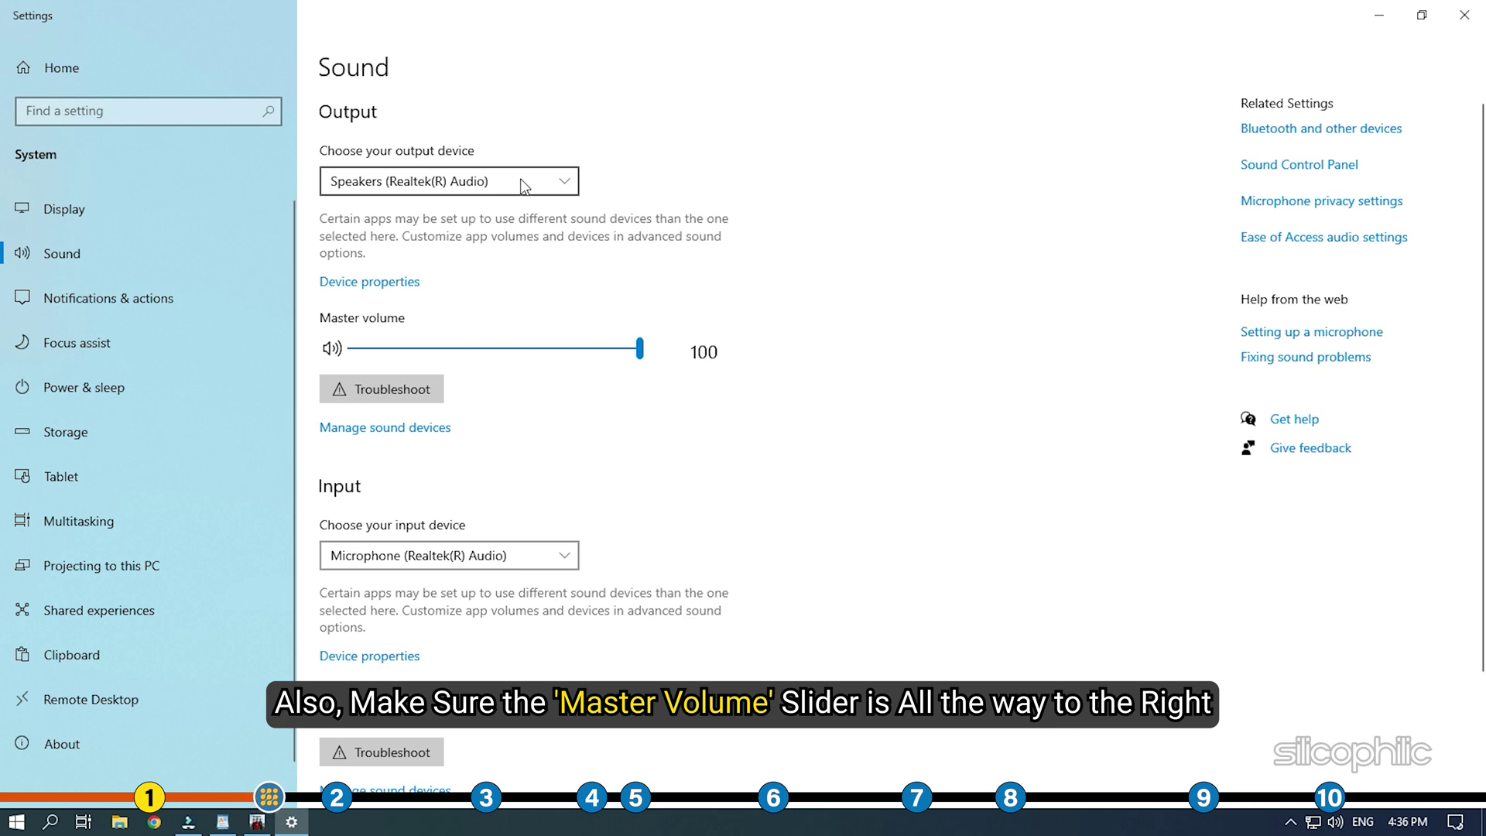
pyautogui.moveTo(639, 348); pyautogui.dragTo(670, 355)
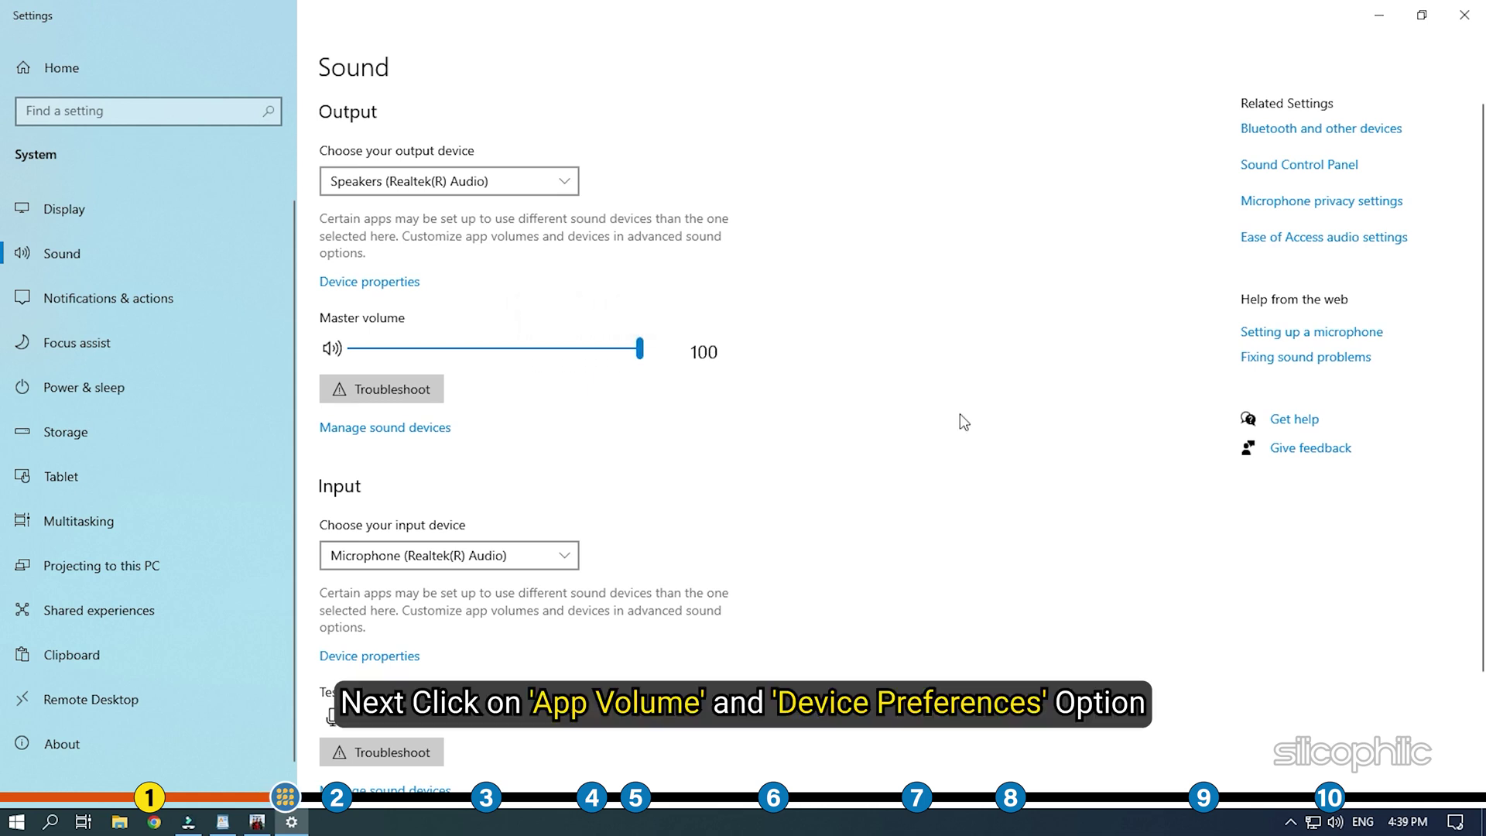
# In App volume and device preferences, keep F1 22's app volume slider at 100
pyautogui.scroll(-3, 960, 413)
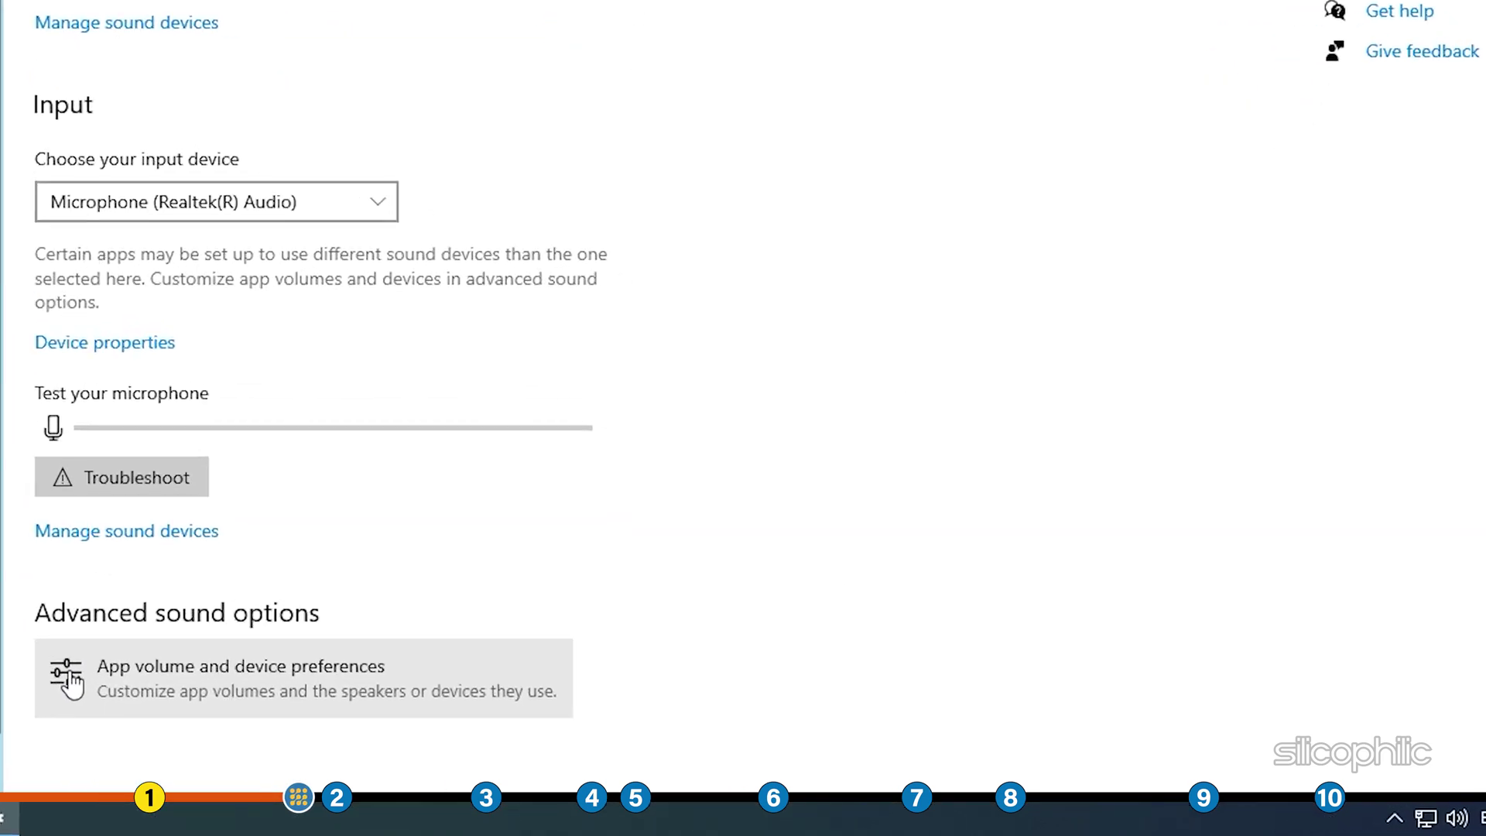
pyautogui.click(71, 680)
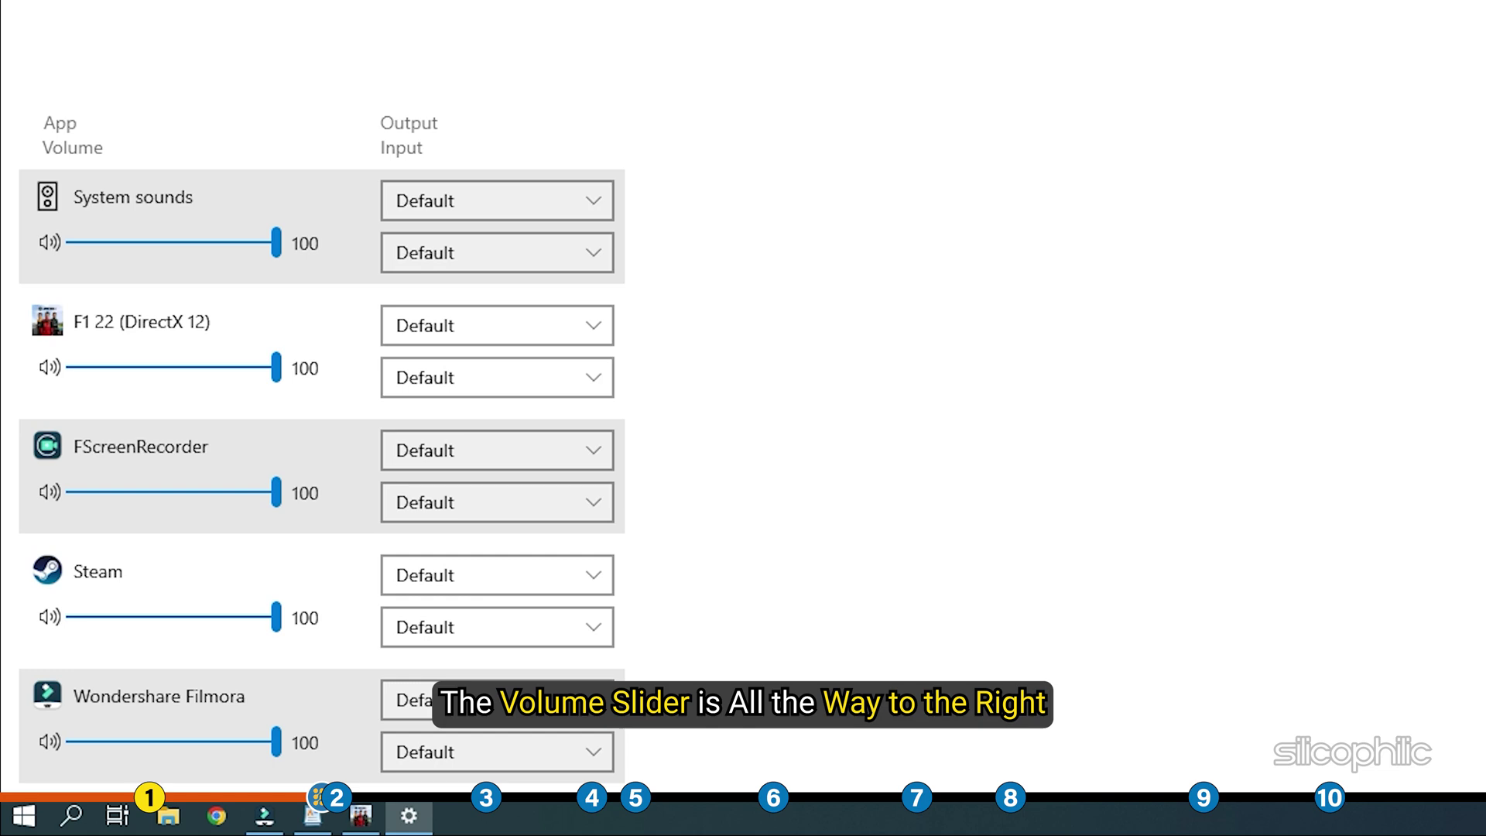
pyautogui.moveTo(263, 379)
pyautogui.mouseDown()
pyautogui.moveTo(242, 379)
pyautogui.moveTo(276, 379)
pyautogui.mouseUp()
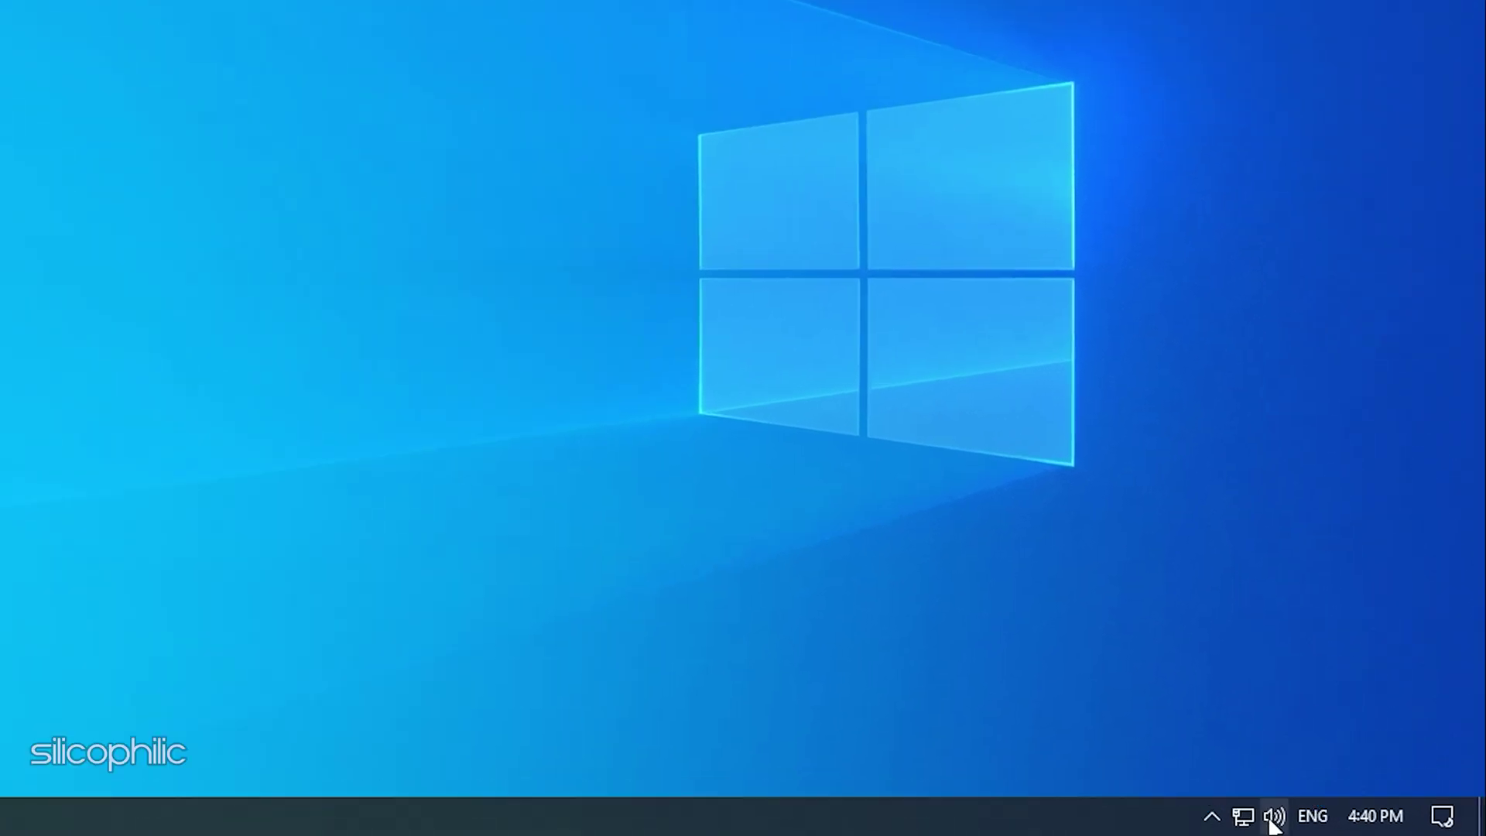
# Open the classic Sound control panel and disable Realtek Digital Output under Playback
pyautogui.rightClick(1273, 816)
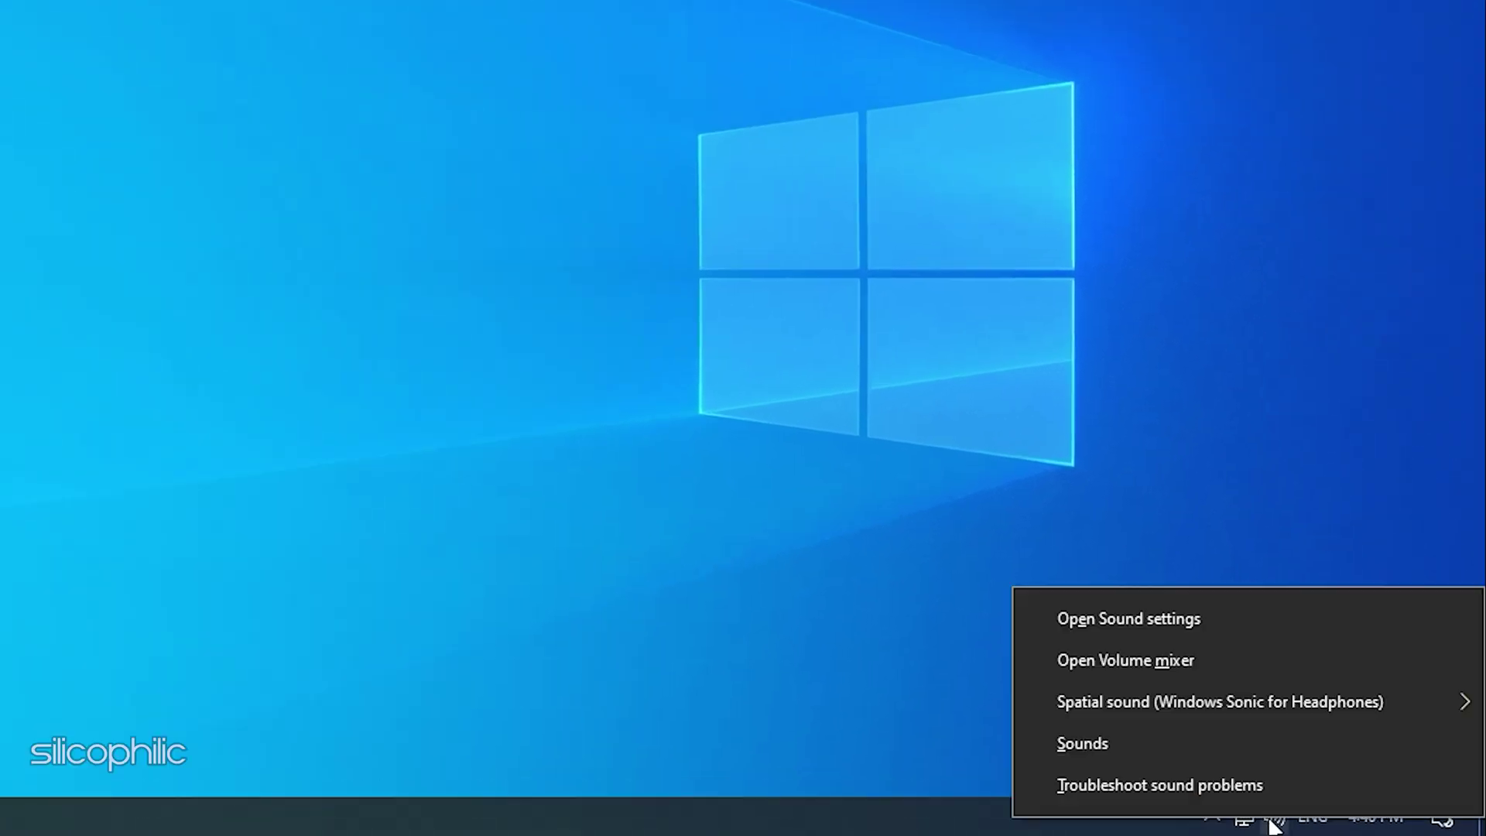
pyautogui.click(1192, 747)
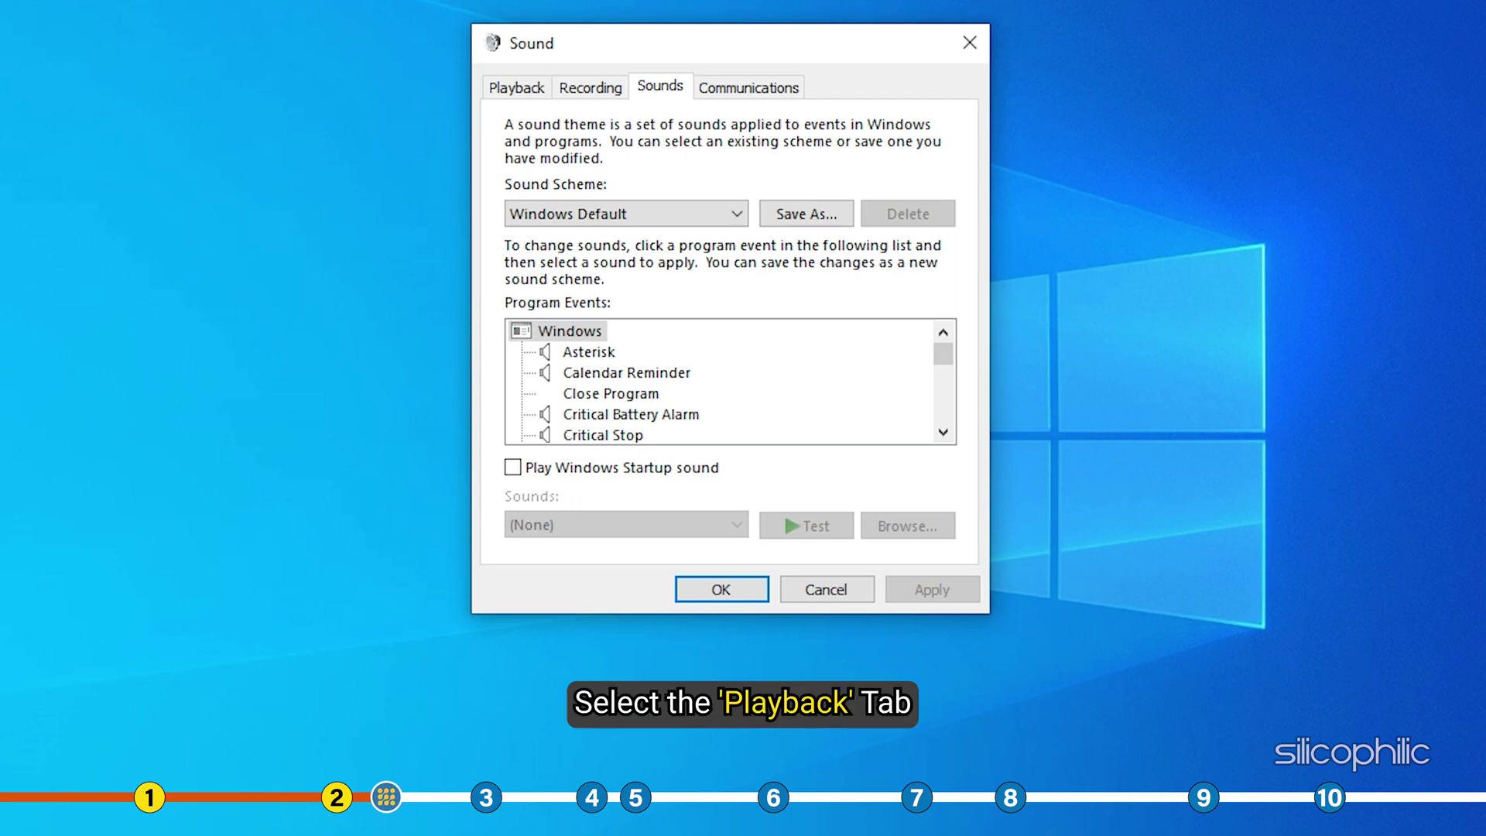
pyautogui.click(509, 88)
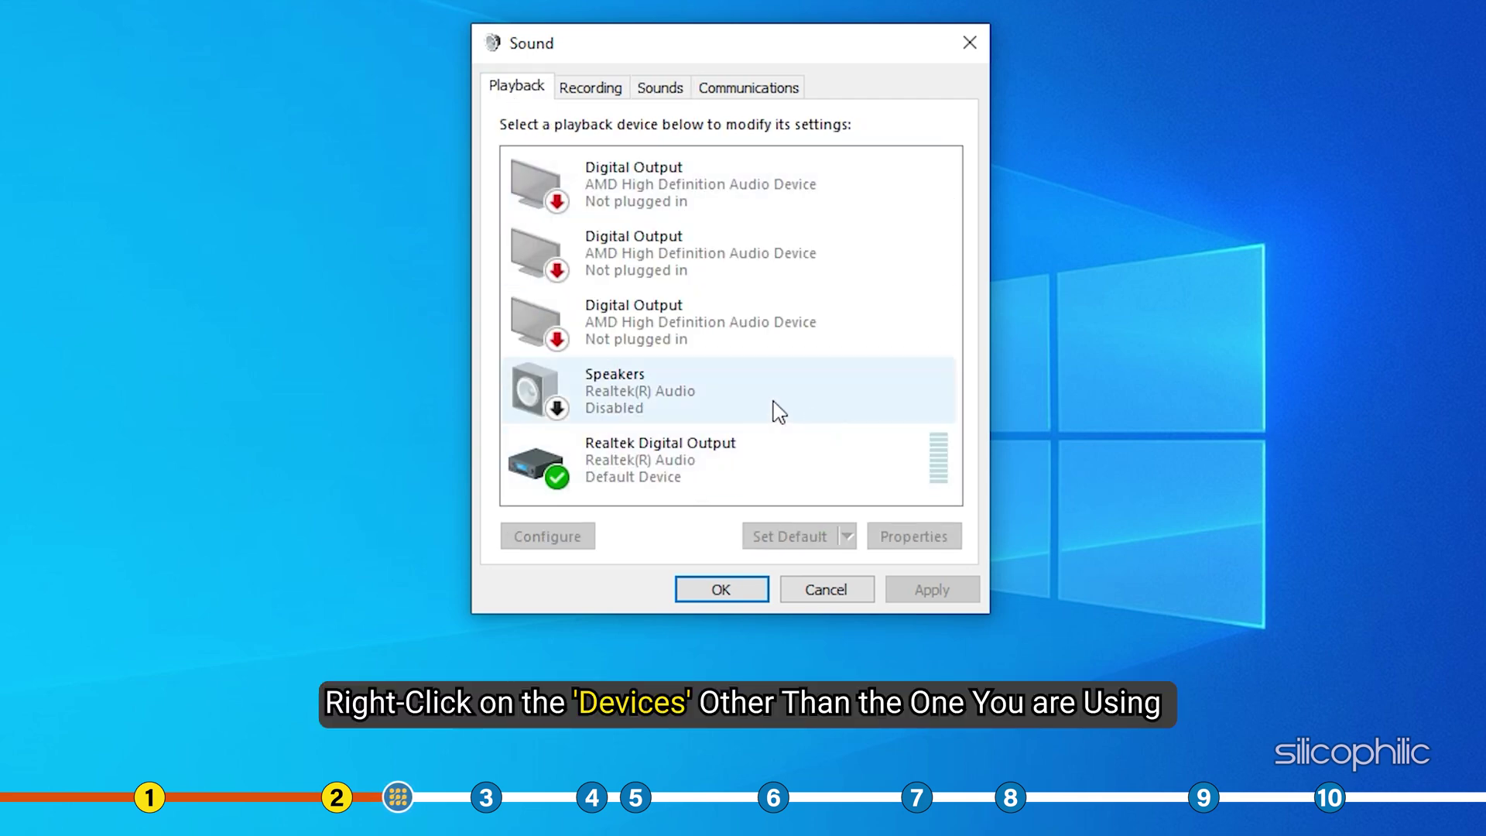
pyautogui.rightClick(773, 461)
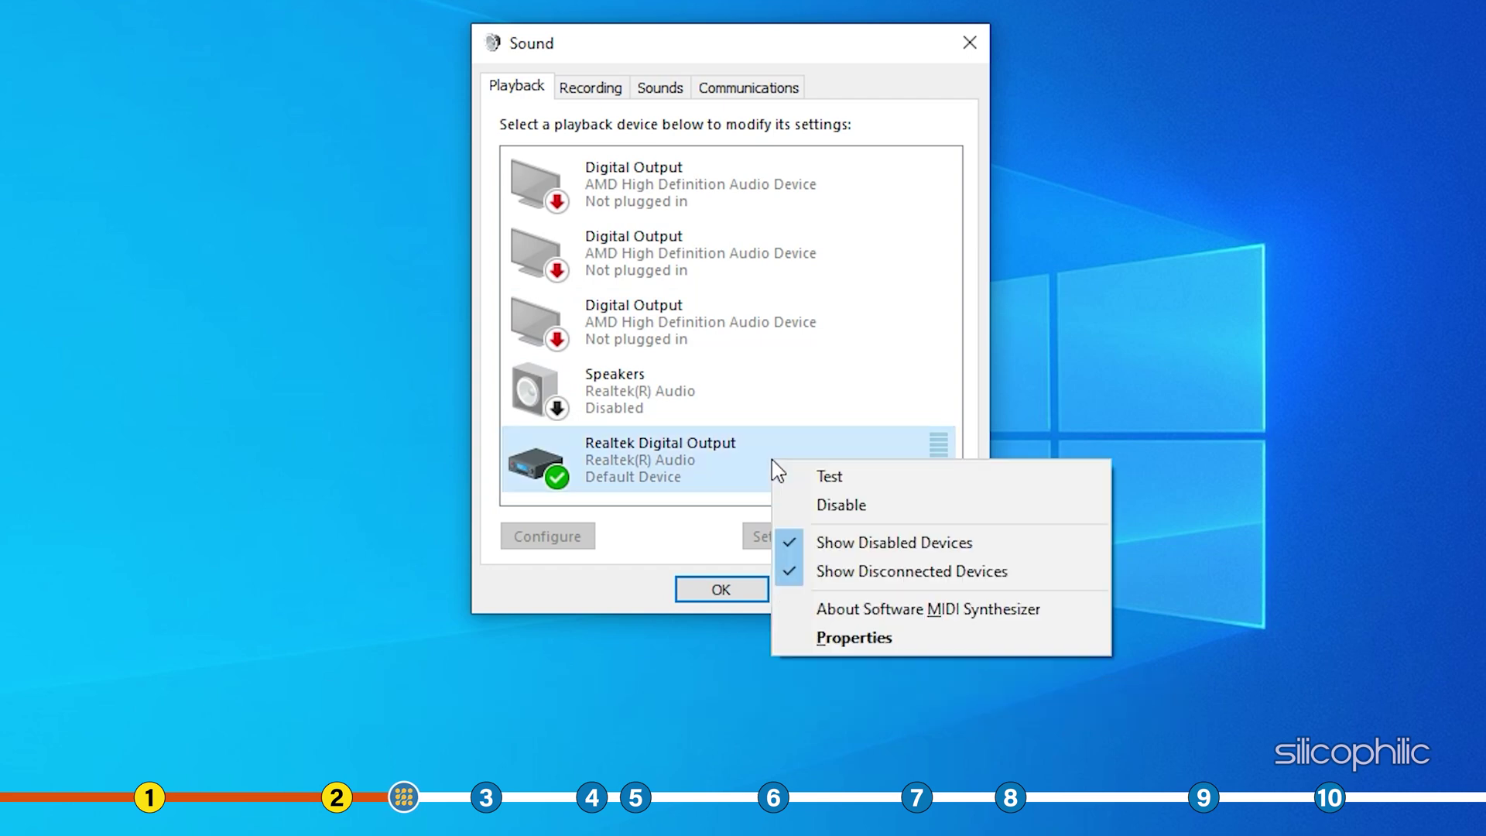
pyautogui.click(826, 506)
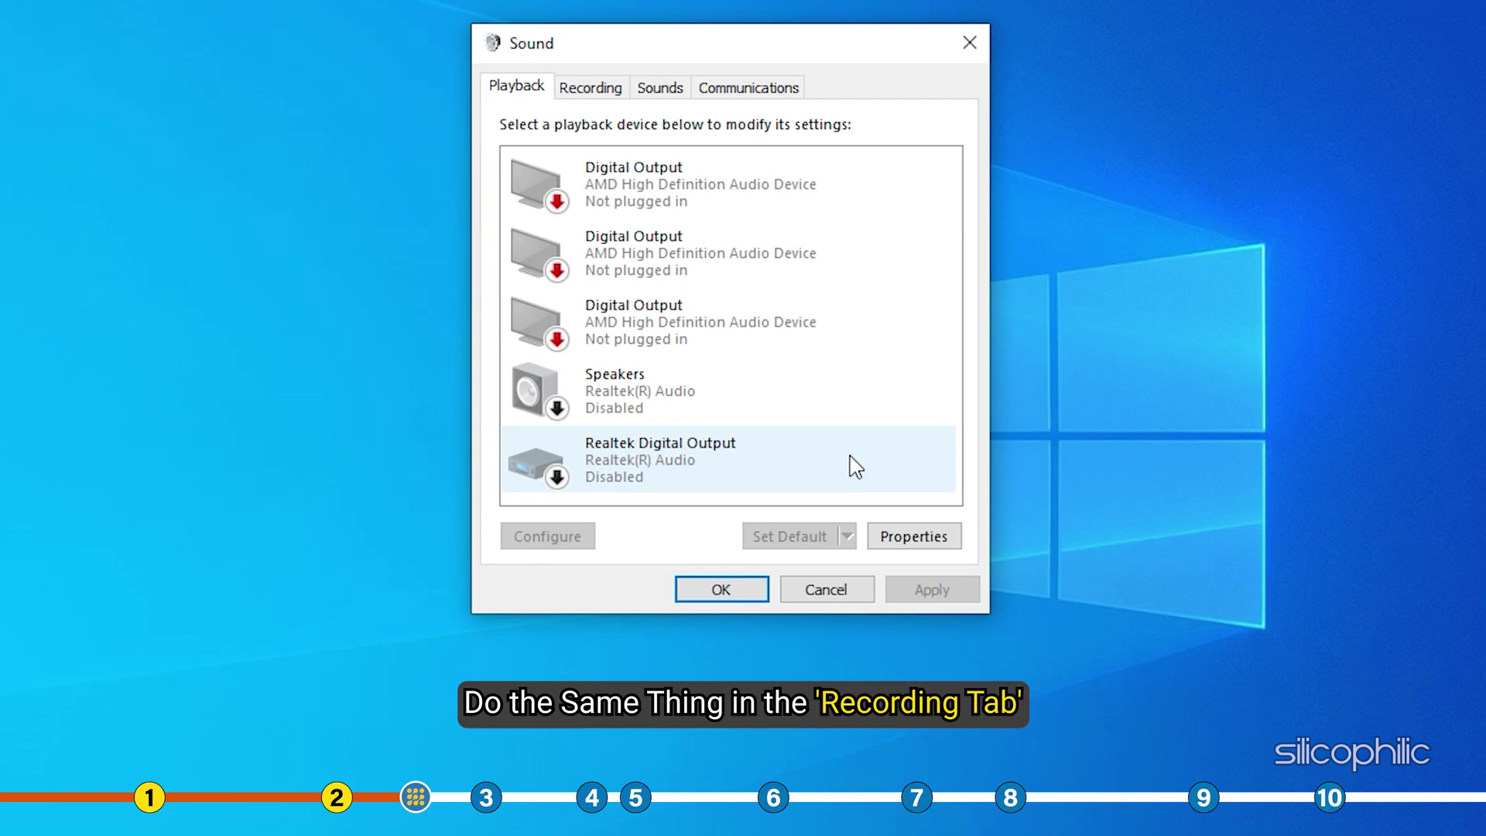
# Disable the Line In recording device, then re-enable Speakers under Playback
pyautogui.click(605, 88)
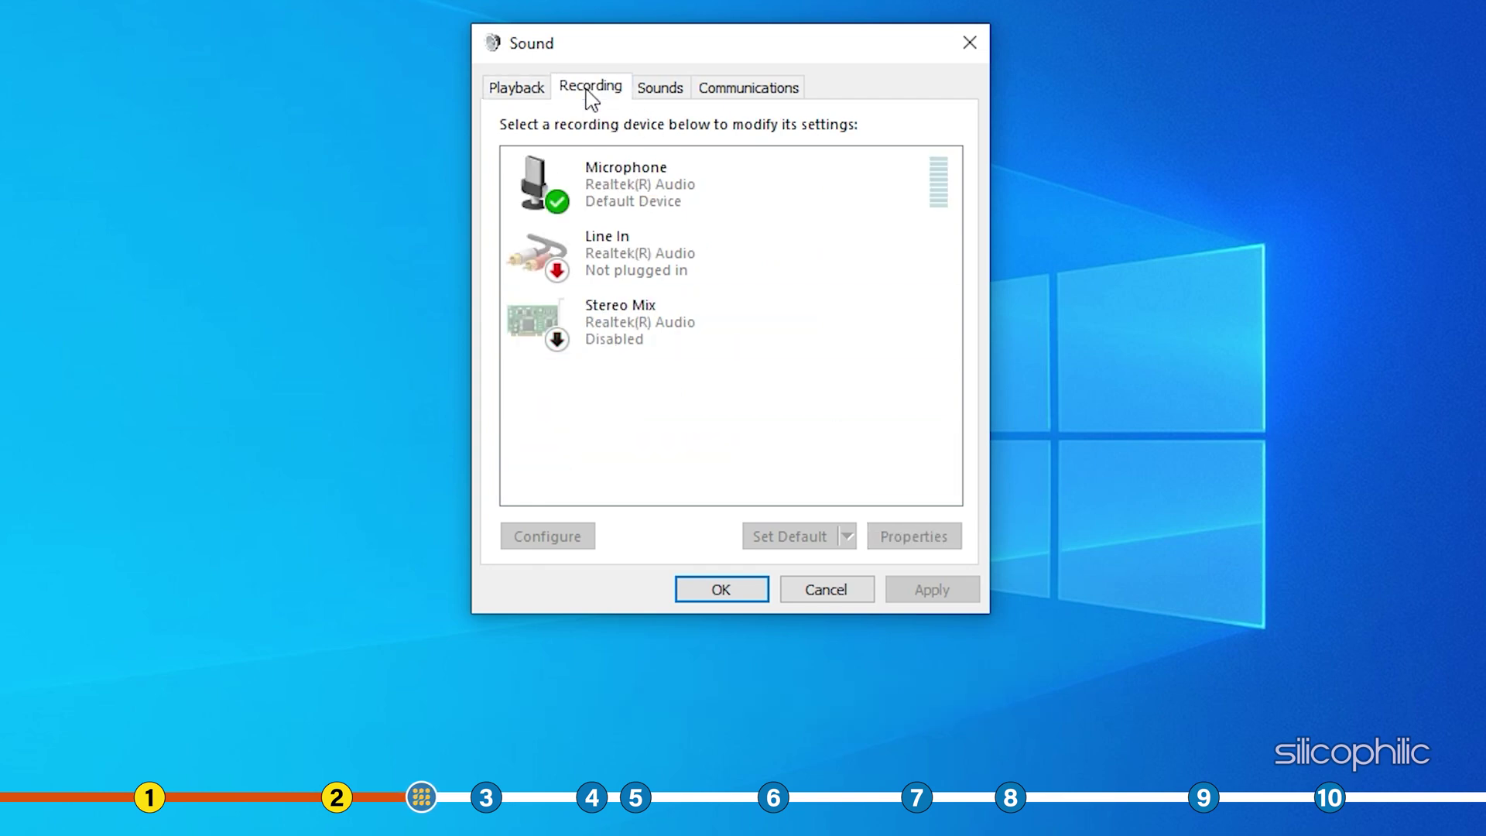
pyautogui.rightClick(710, 267)
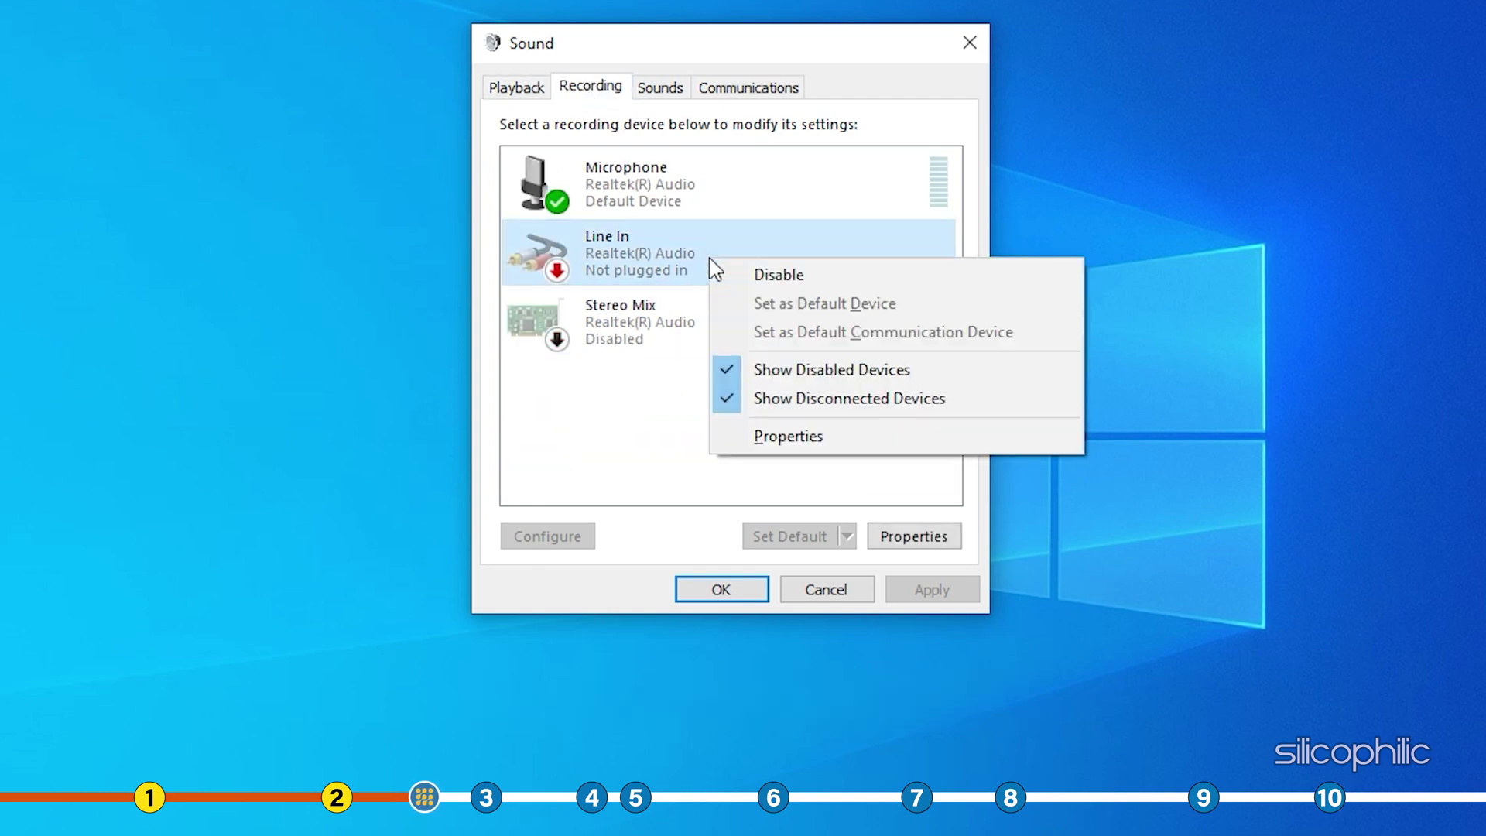
pyautogui.click(748, 277)
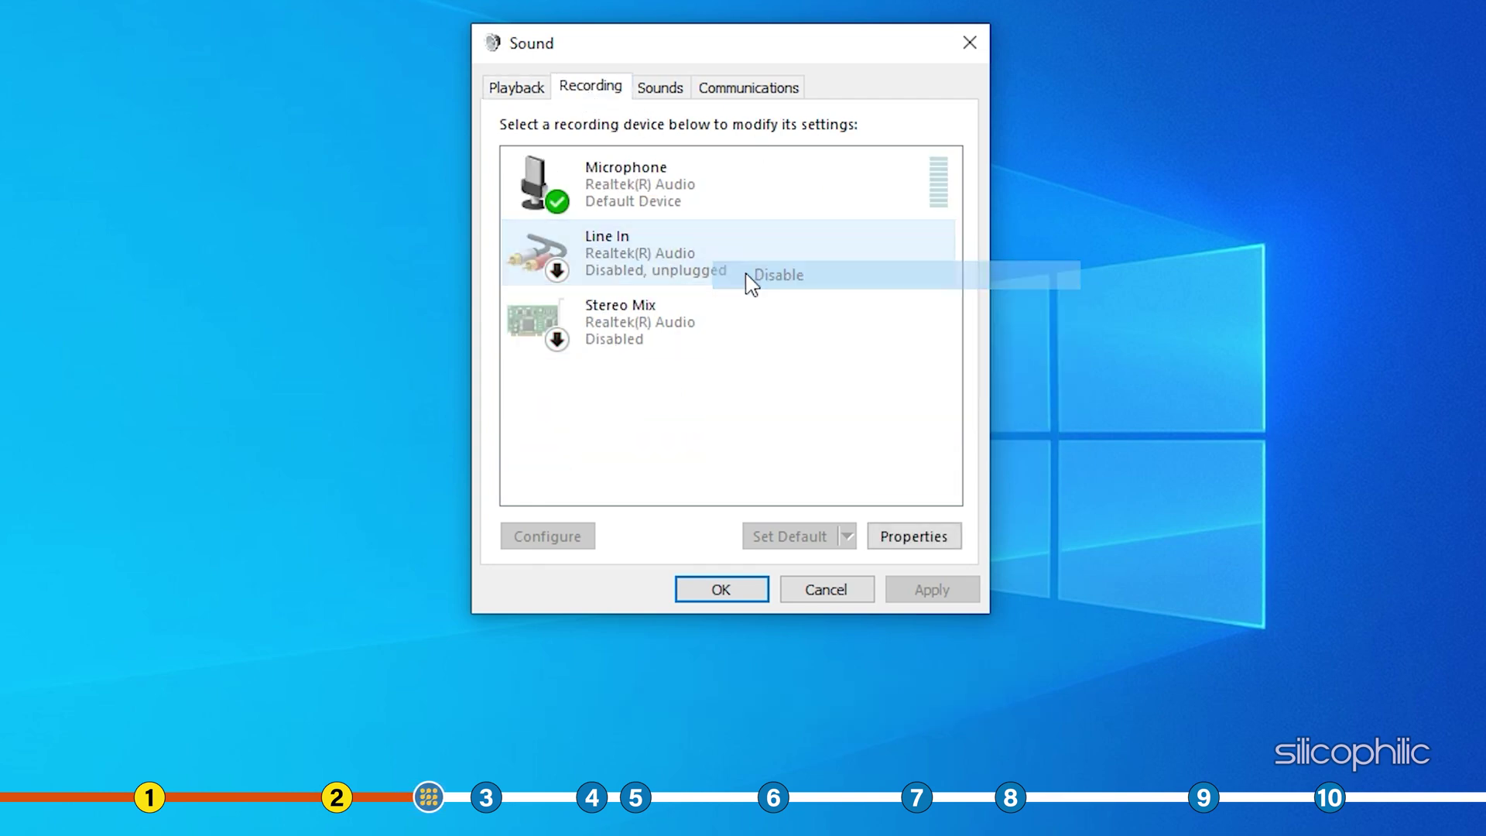
pyautogui.click(497, 93)
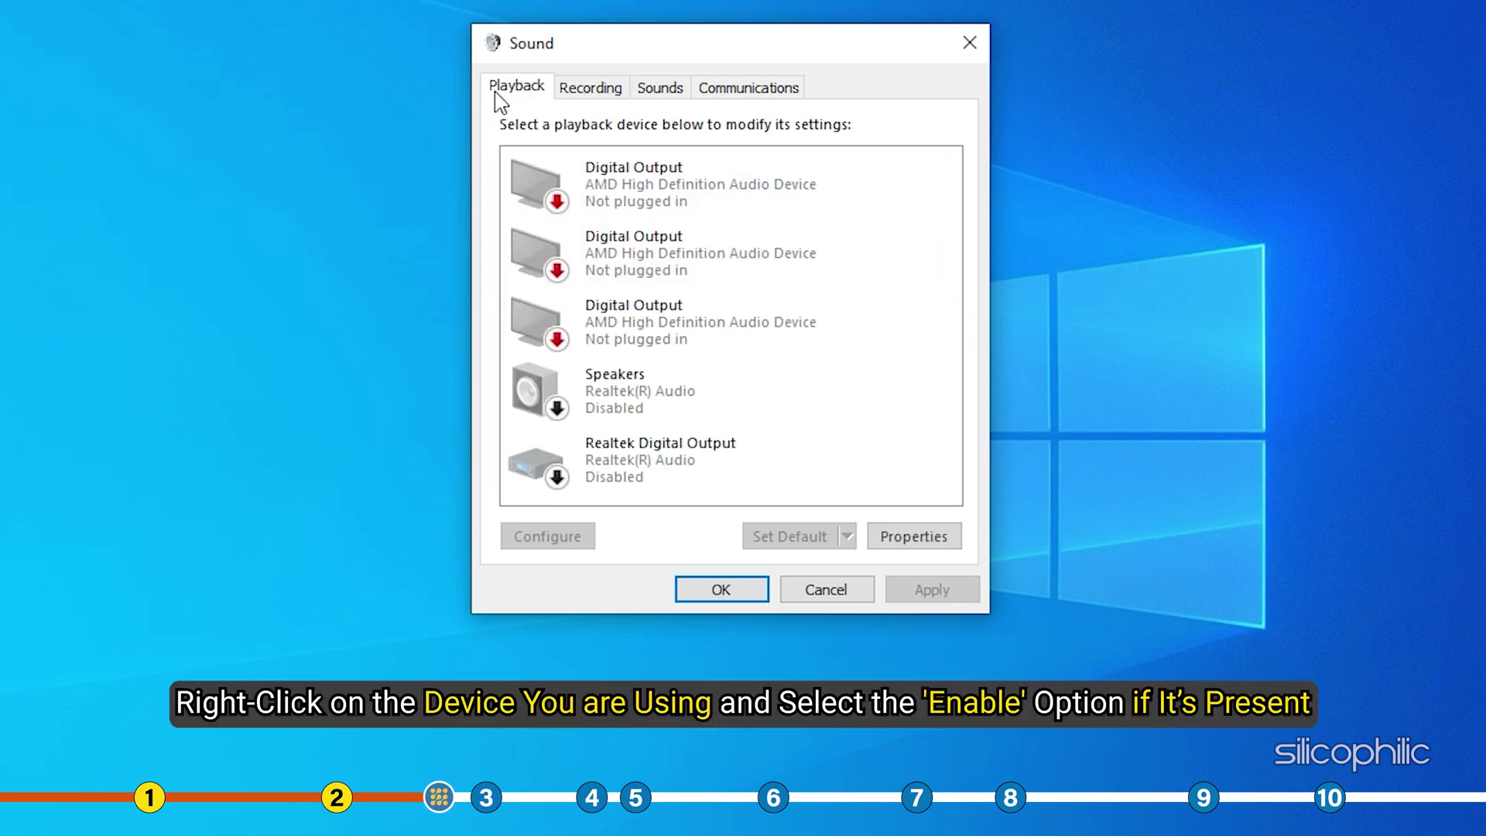
pyautogui.click(736, 392)
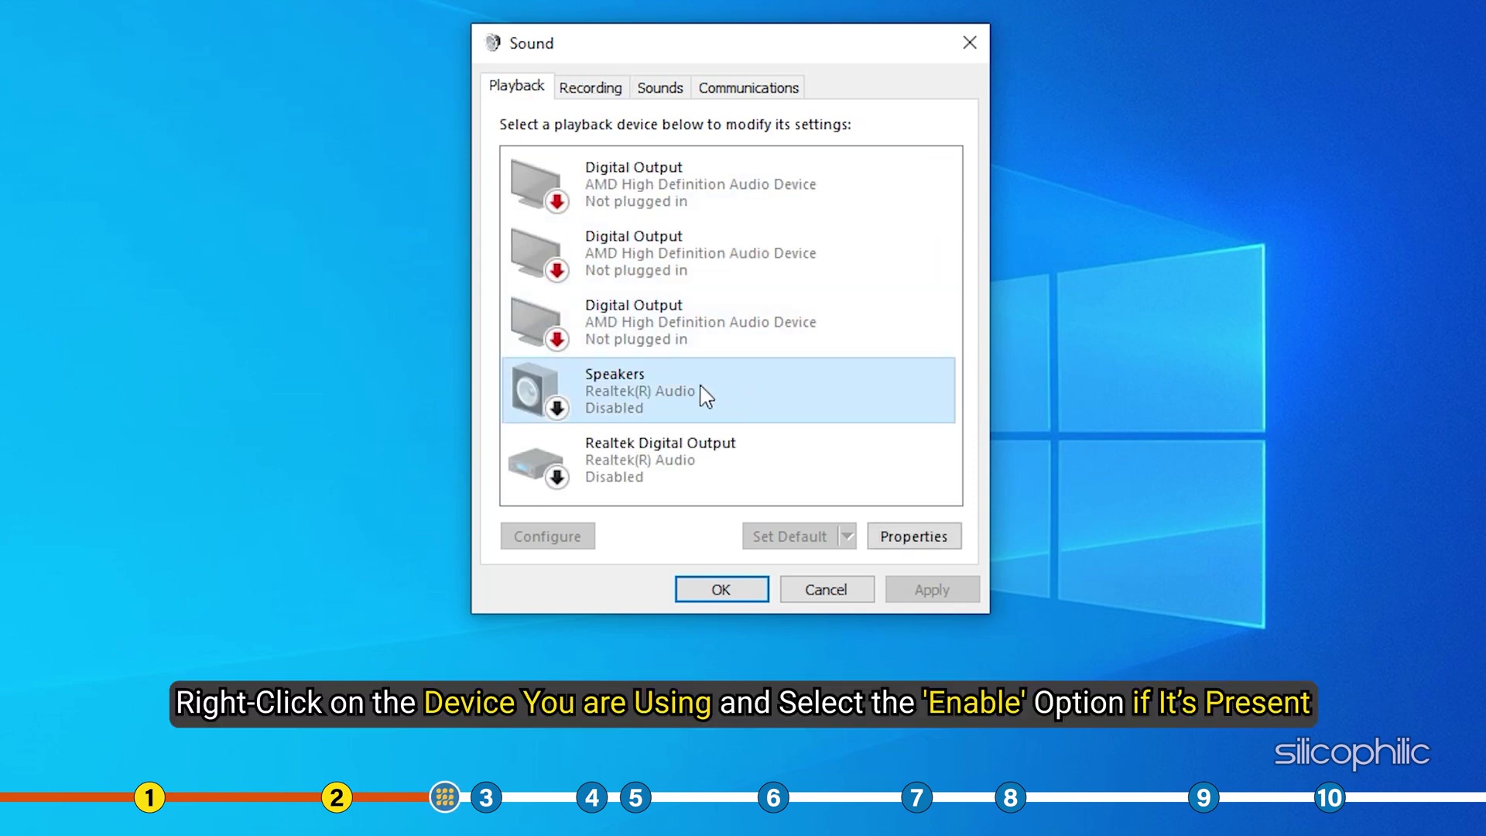
pyautogui.rightClick(700, 386)
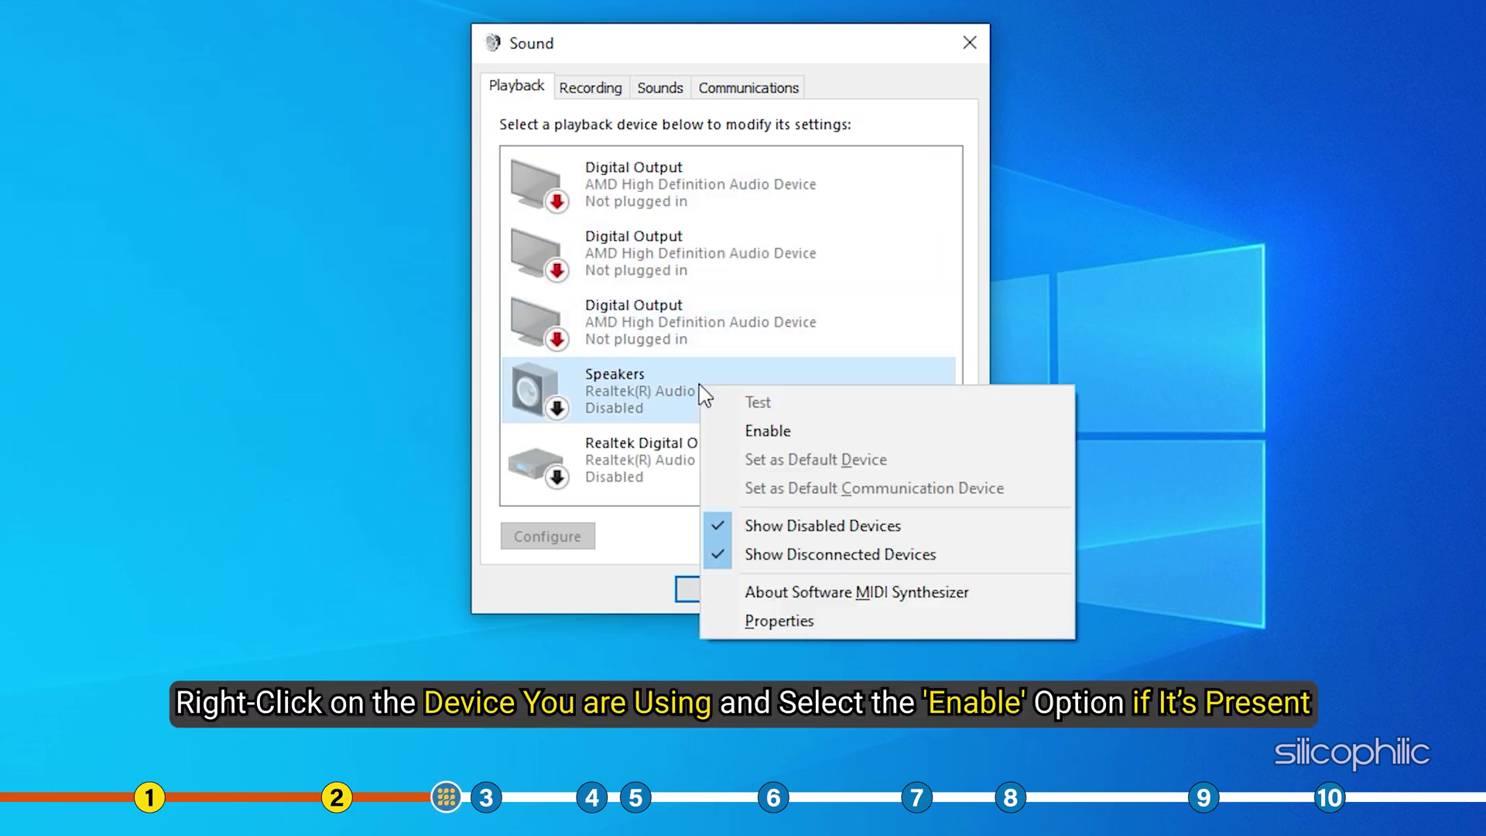
pyautogui.click(795, 433)
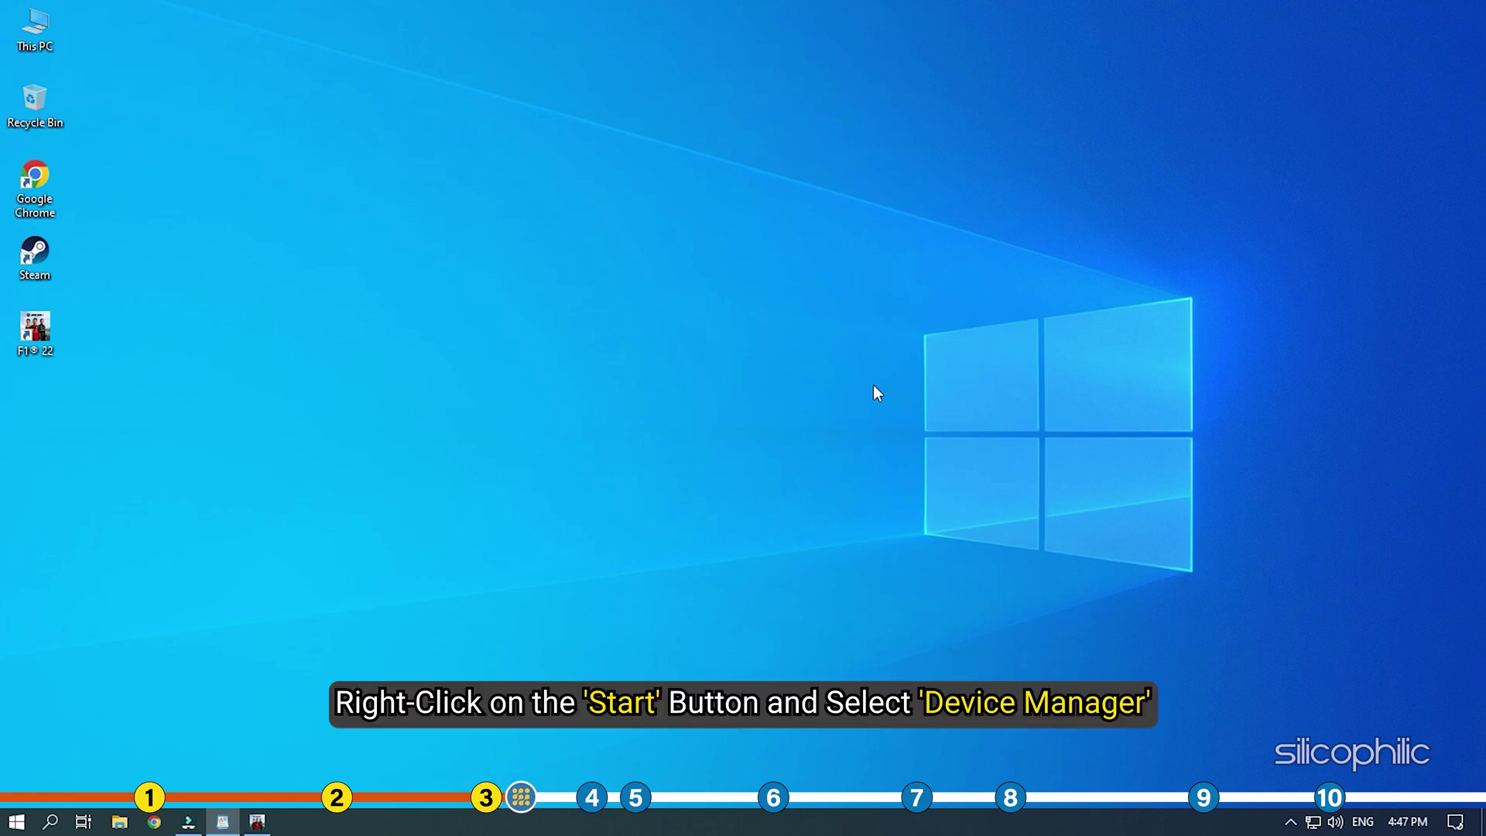
# Disable AMD Streaming Audio Device under Sound, video and game controllers in Device Manager, confirming with Yes
pyautogui.rightClick(11, 823)
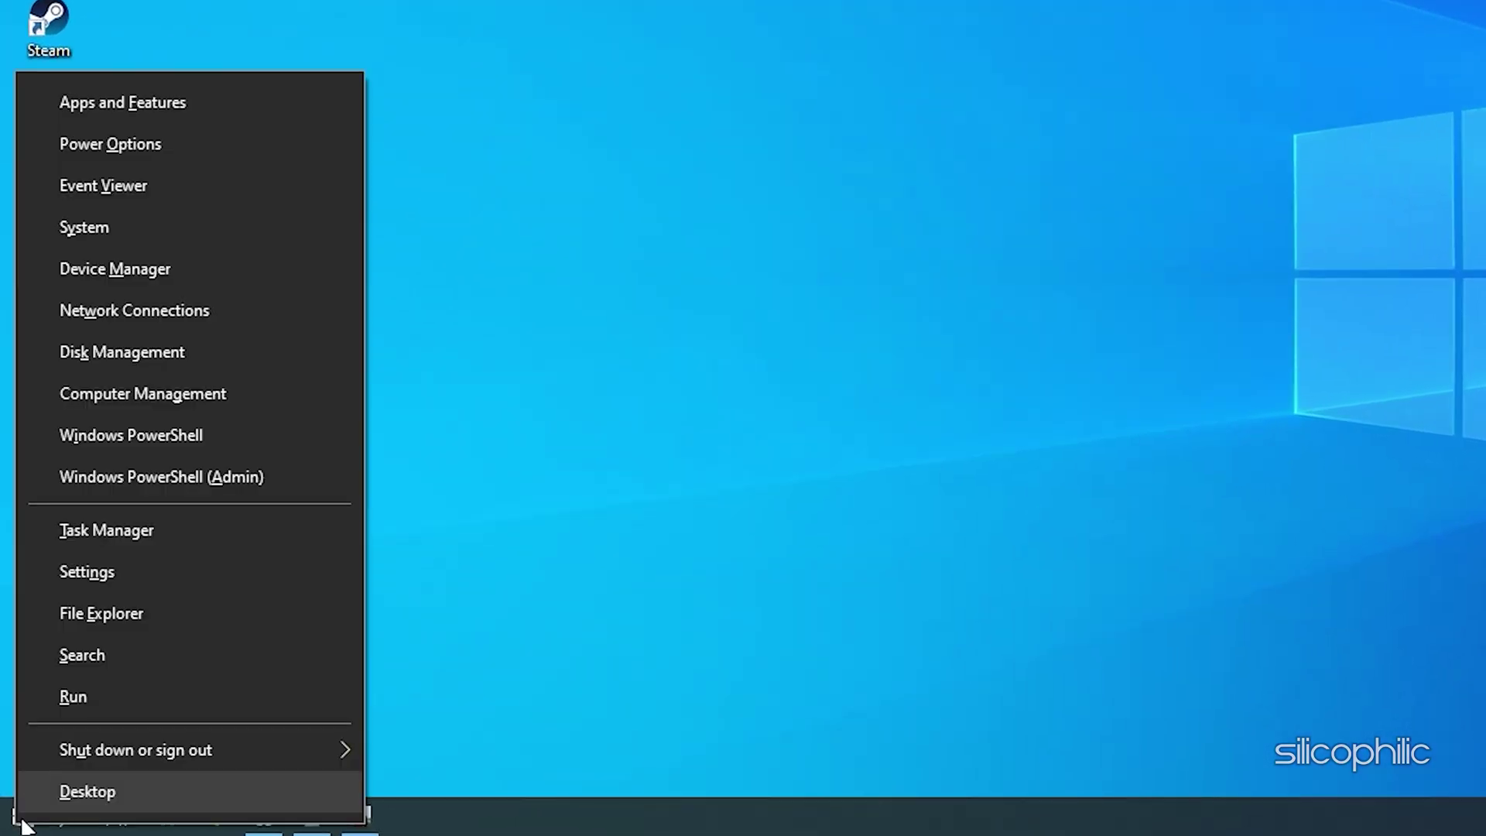
pyautogui.click(195, 273)
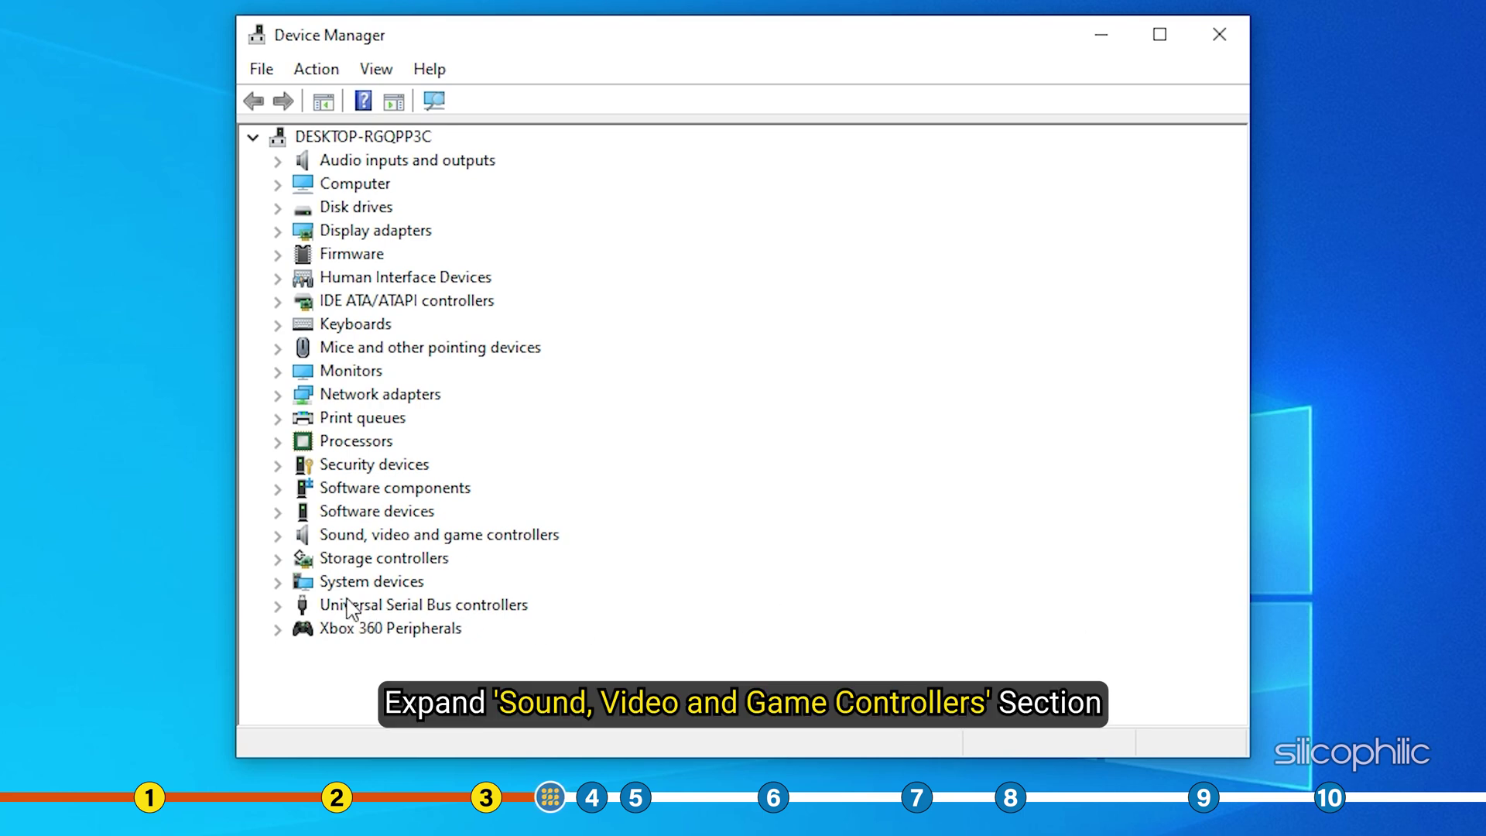
pyautogui.click(277, 536)
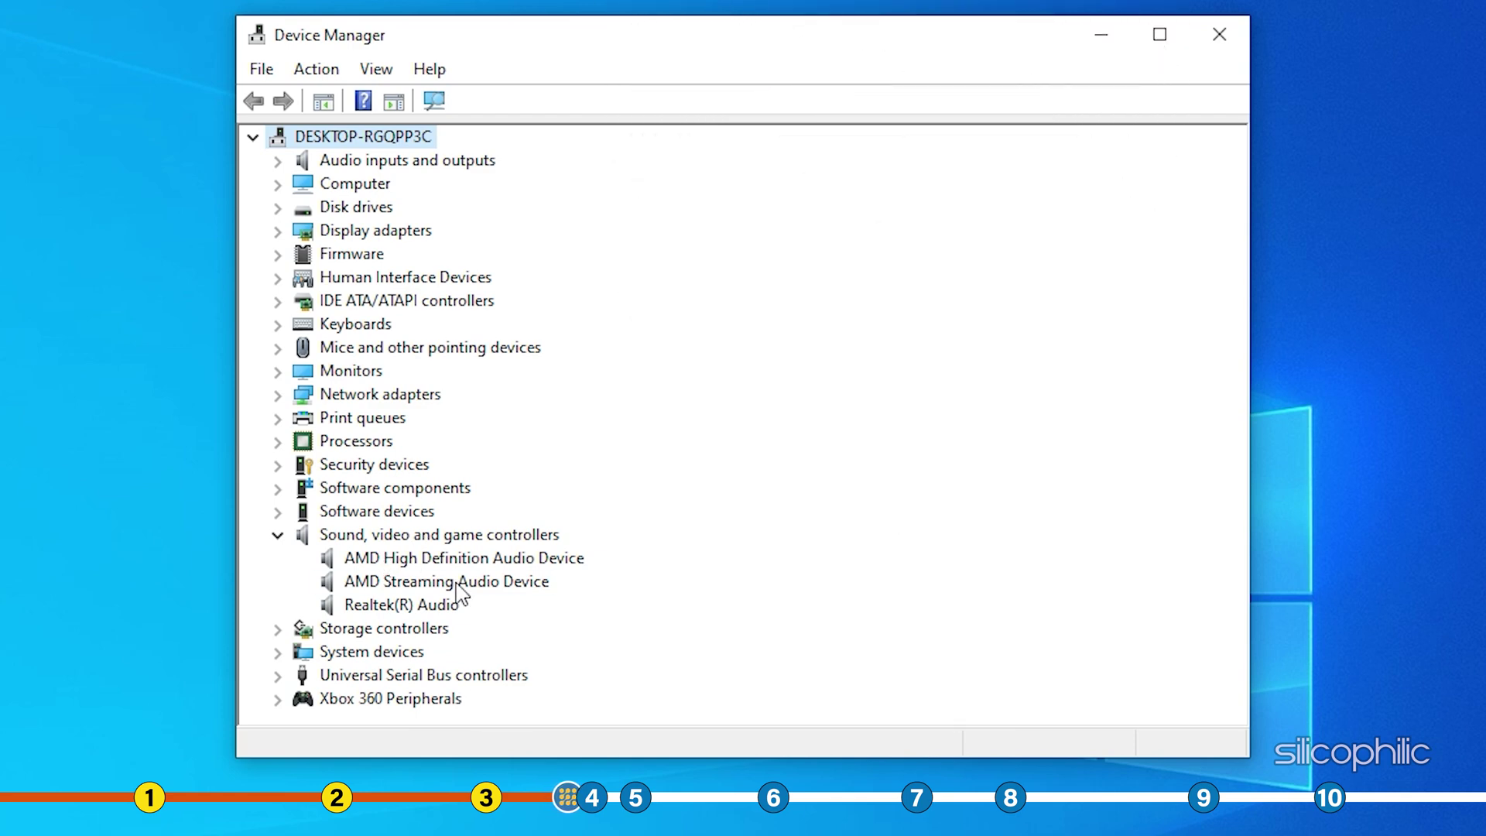
pyautogui.rightClick(457, 582)
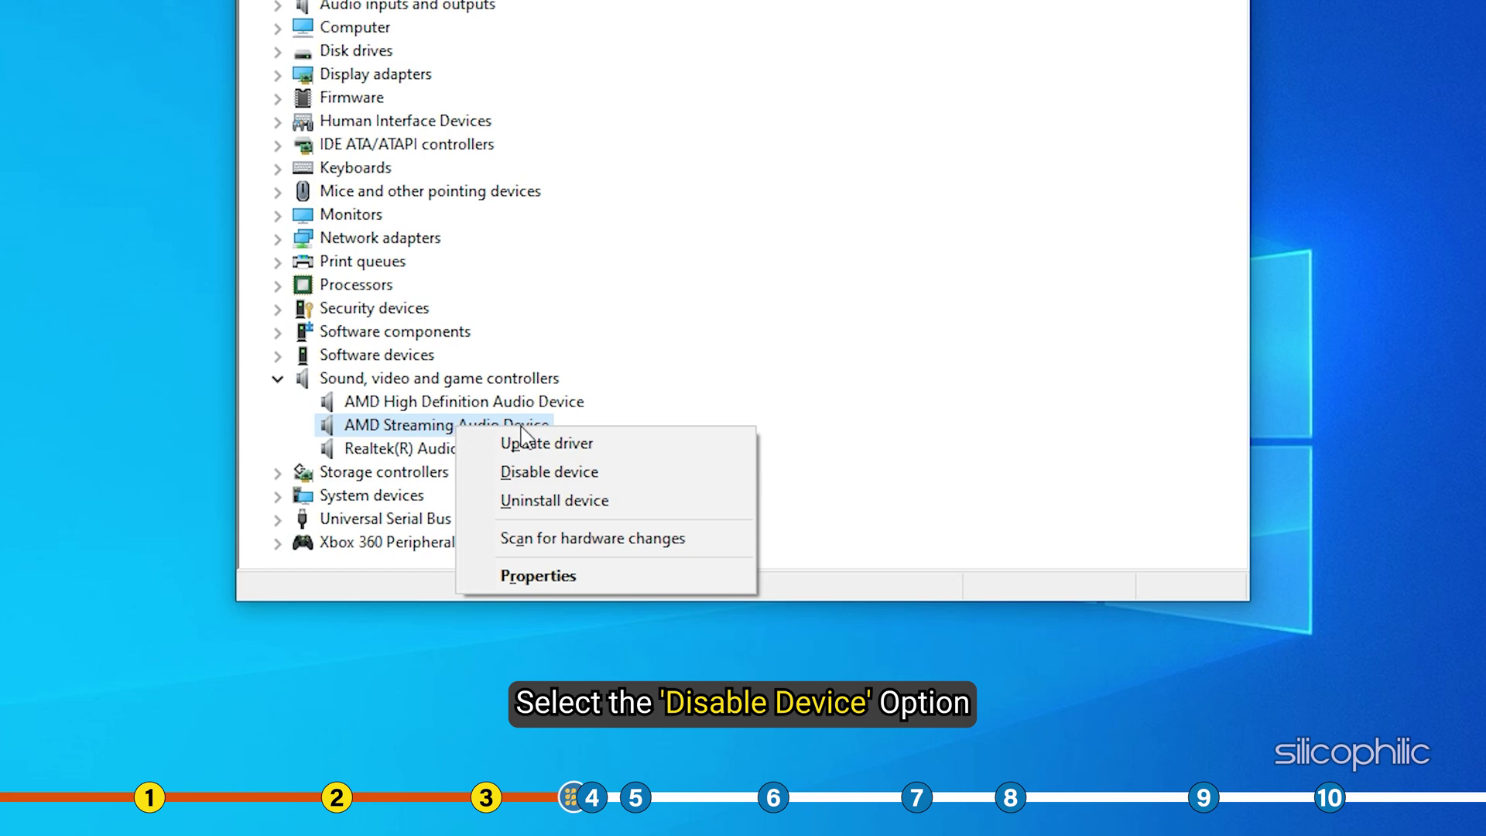
pyautogui.click(643, 480)
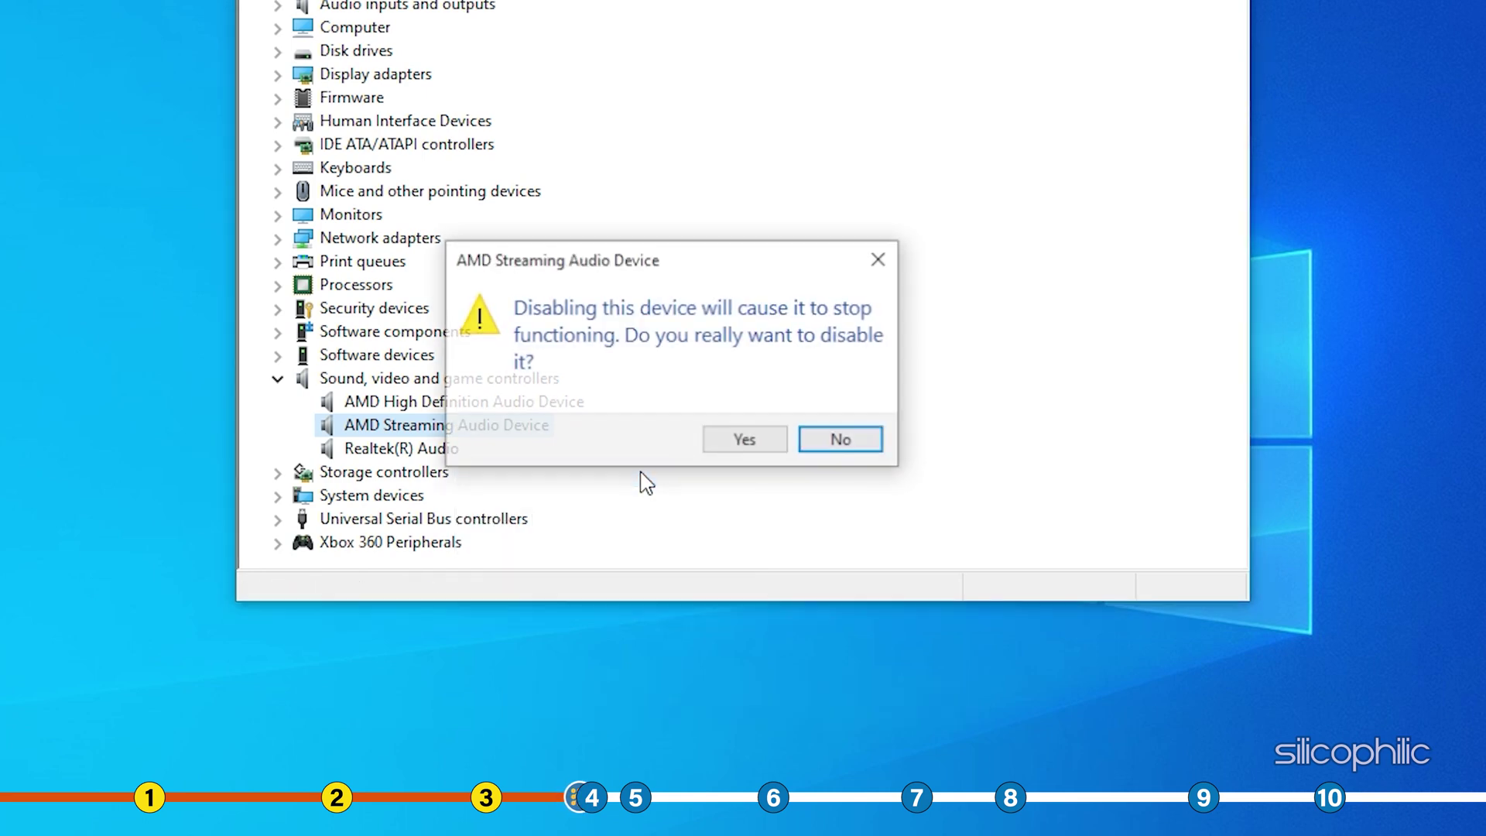
pyautogui.click(759, 438)
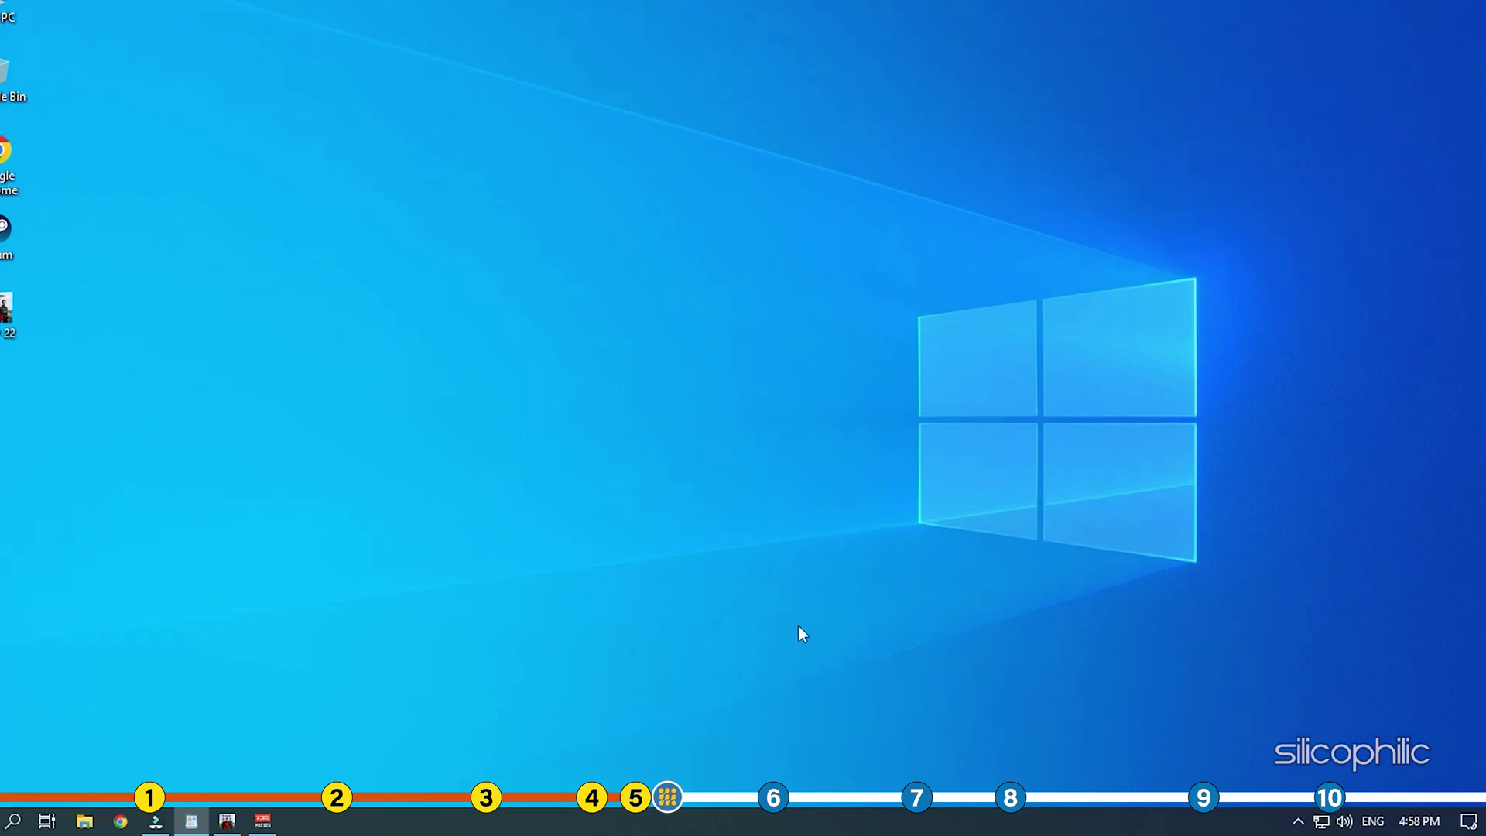
# End the VB-AUDIO Virtual Audio Device Mixer task in Task Manager and close Task Manager
pyautogui.rightClick(747, 820)
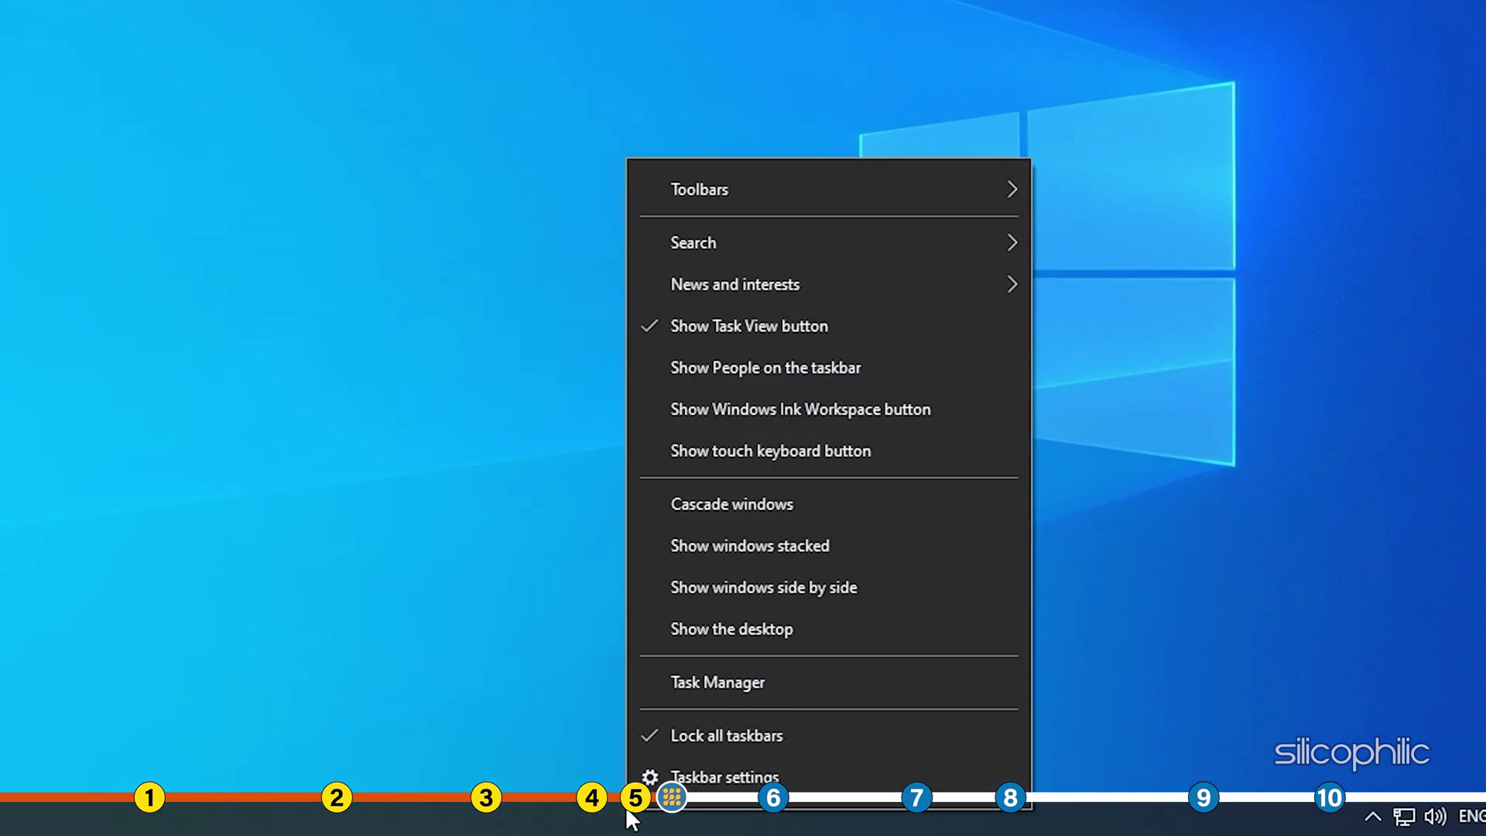
pyautogui.click(789, 681)
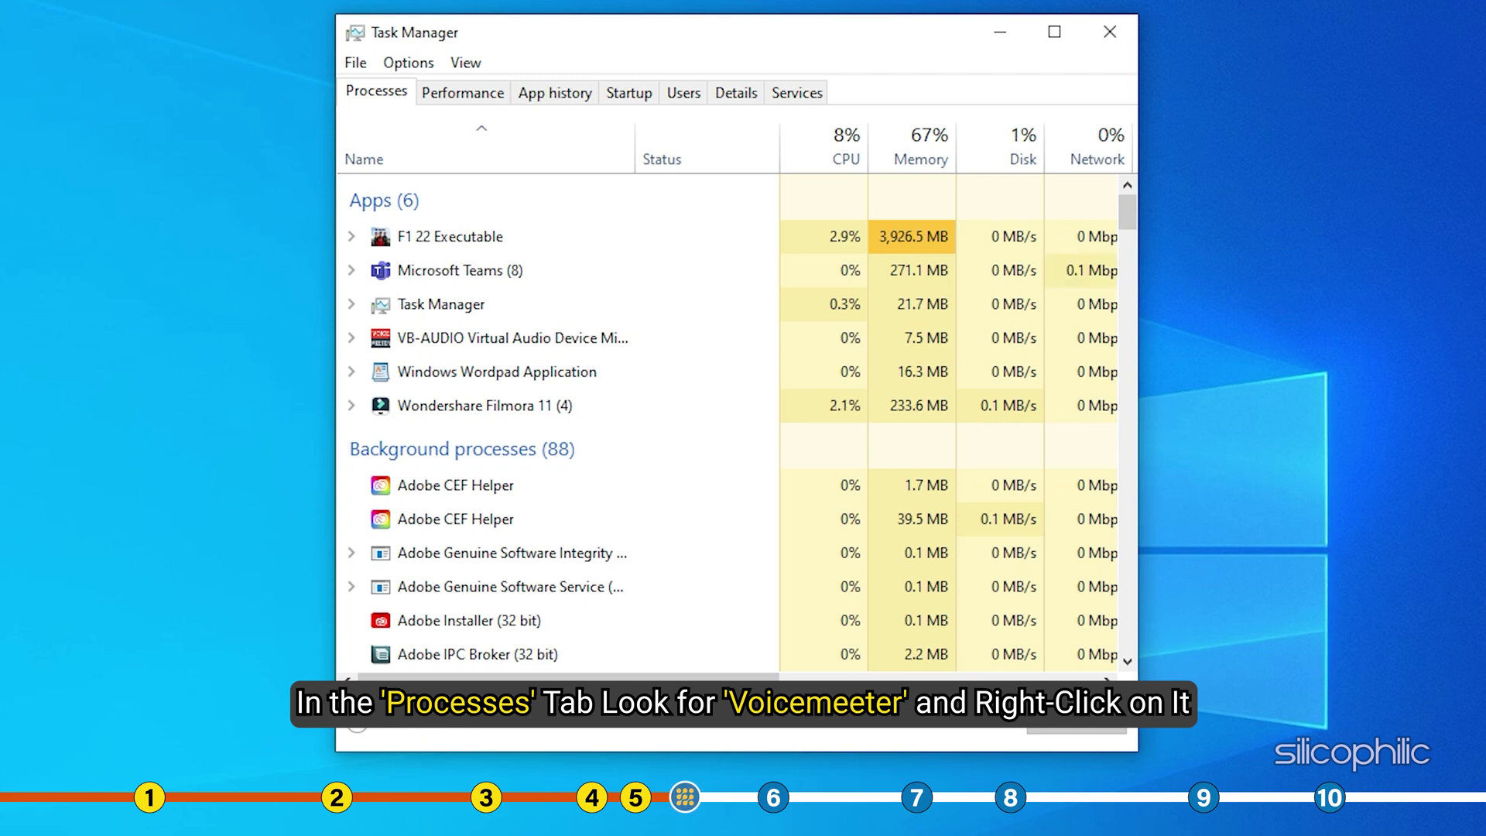
pyautogui.rightClick(632, 337)
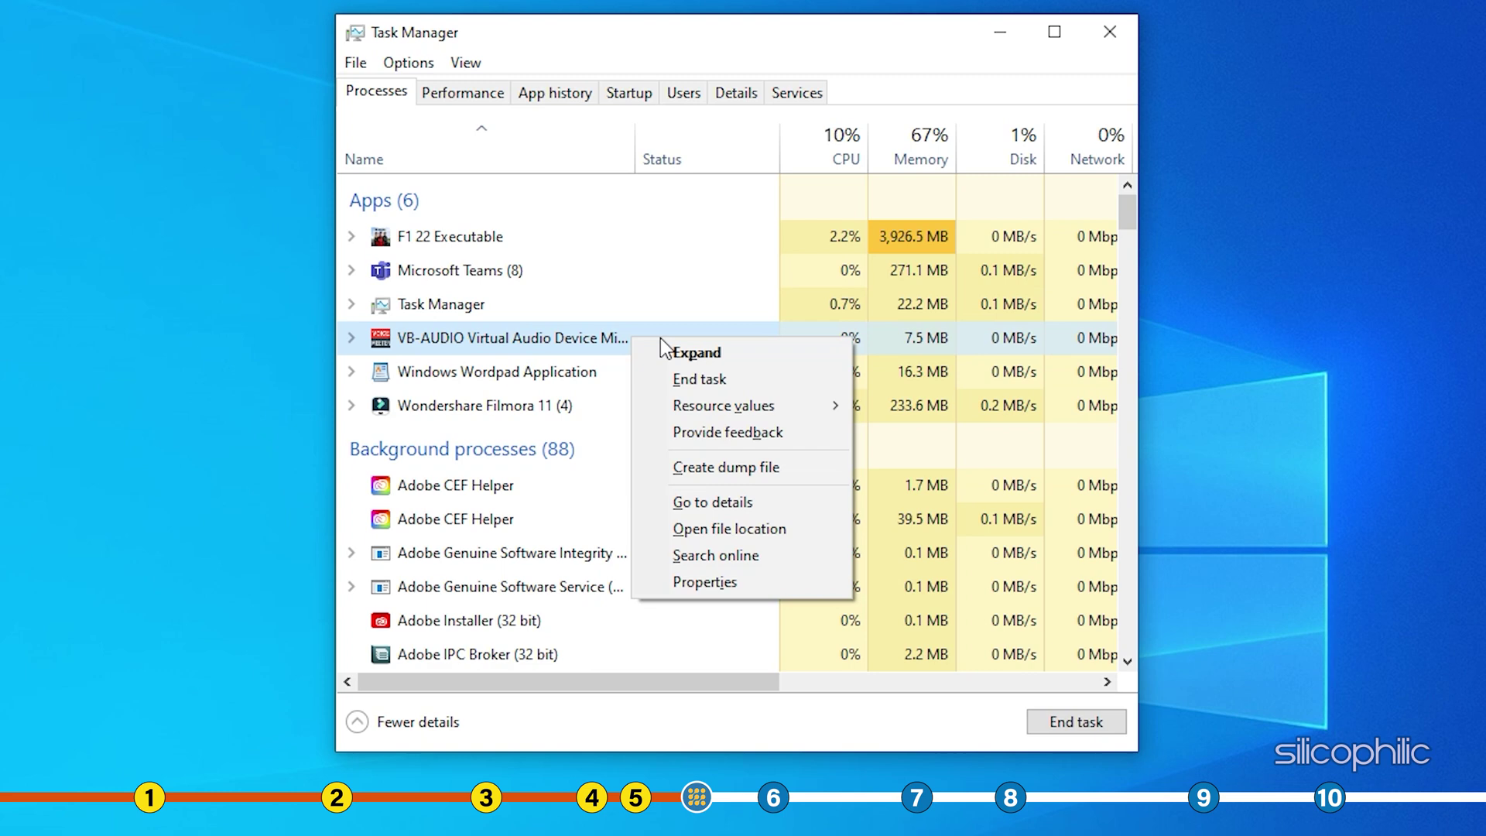
pyautogui.click(668, 381)
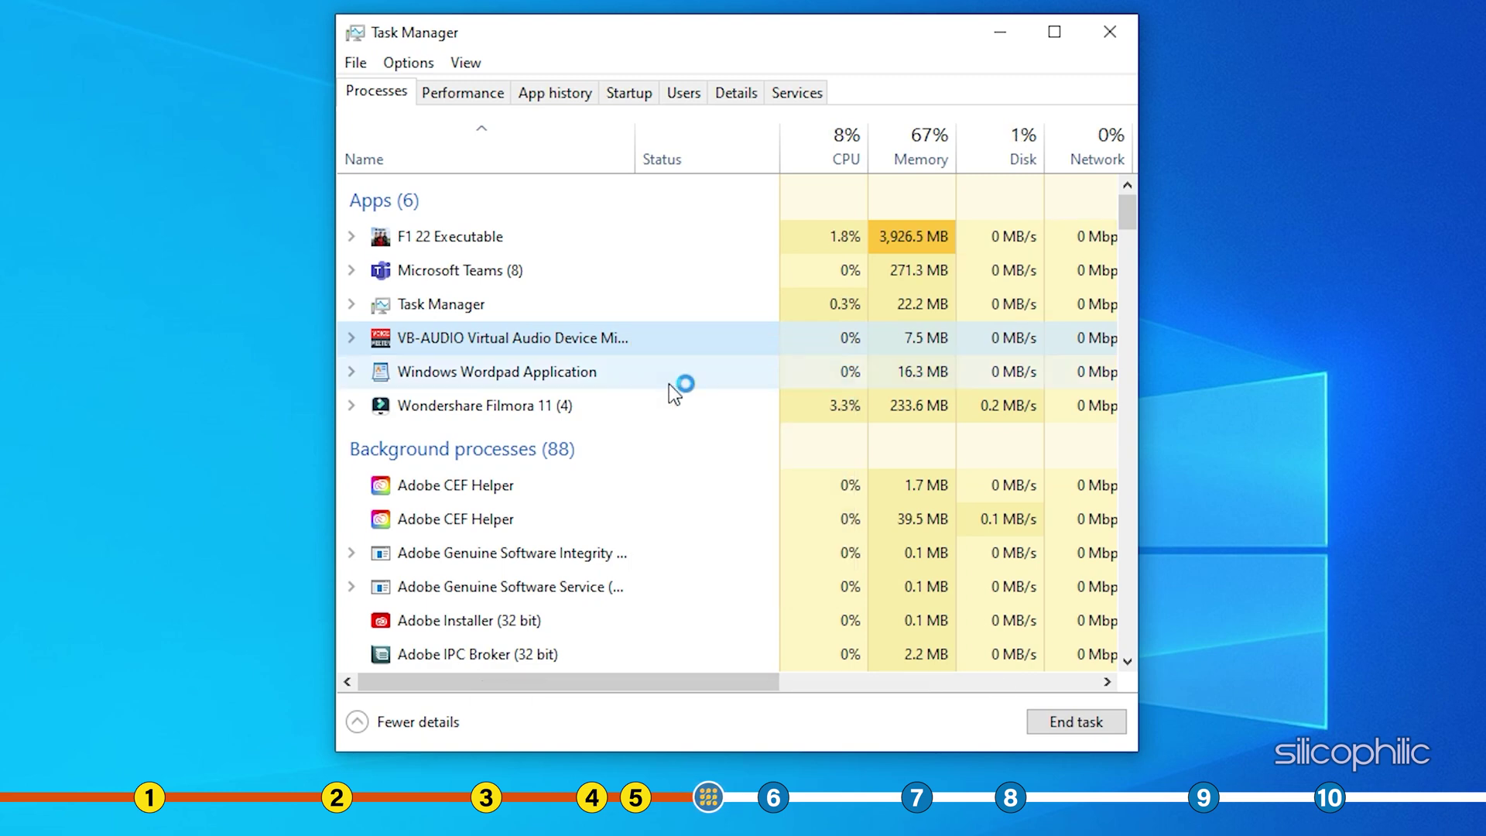
pyautogui.click(1114, 35)
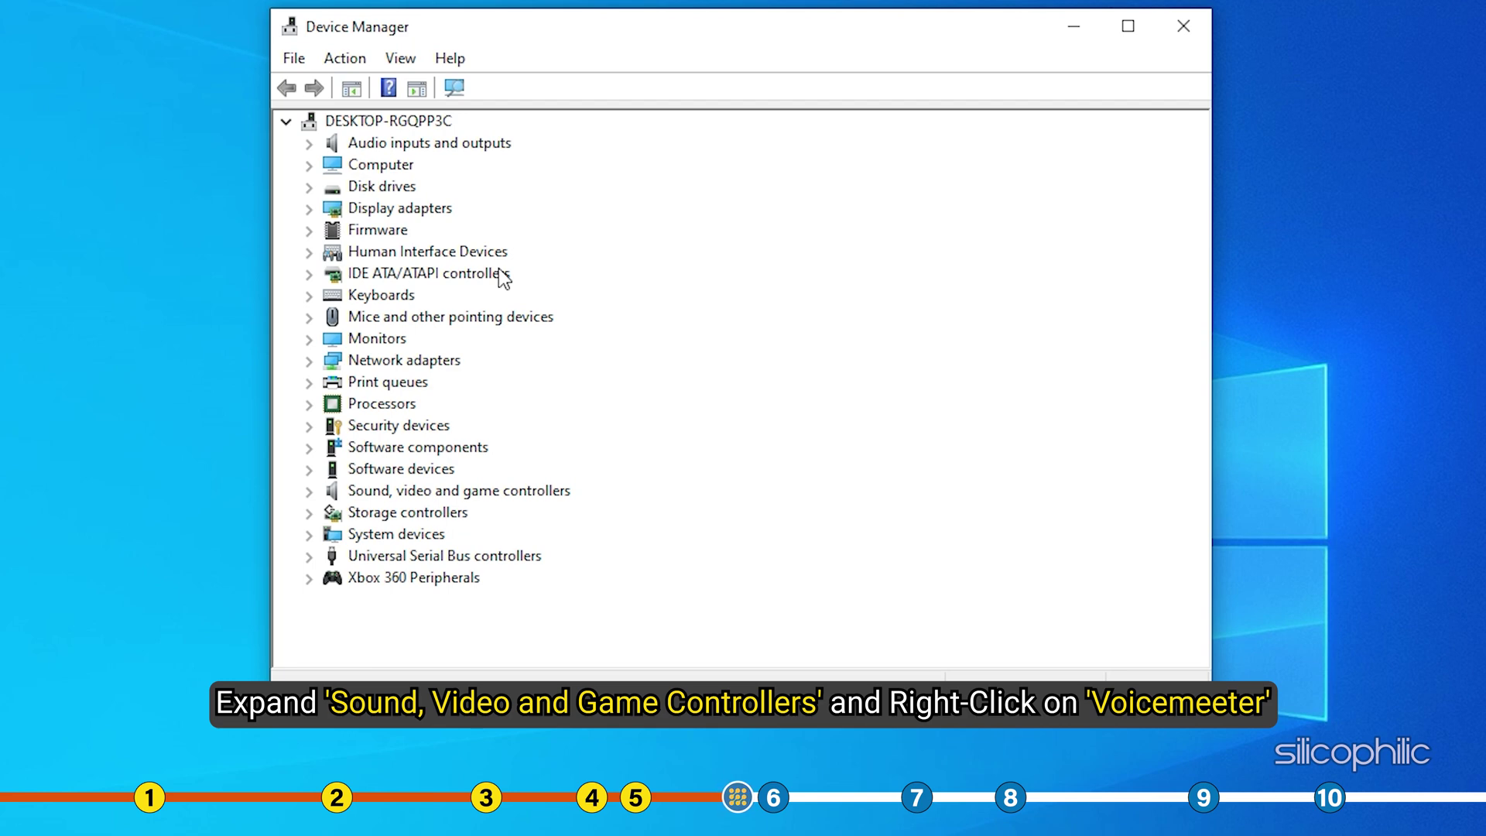
# Disable VB-Audio VoiceMeeter VAIO under Sound, video and game controllers, confirming with Yes
pyautogui.click(306, 496)
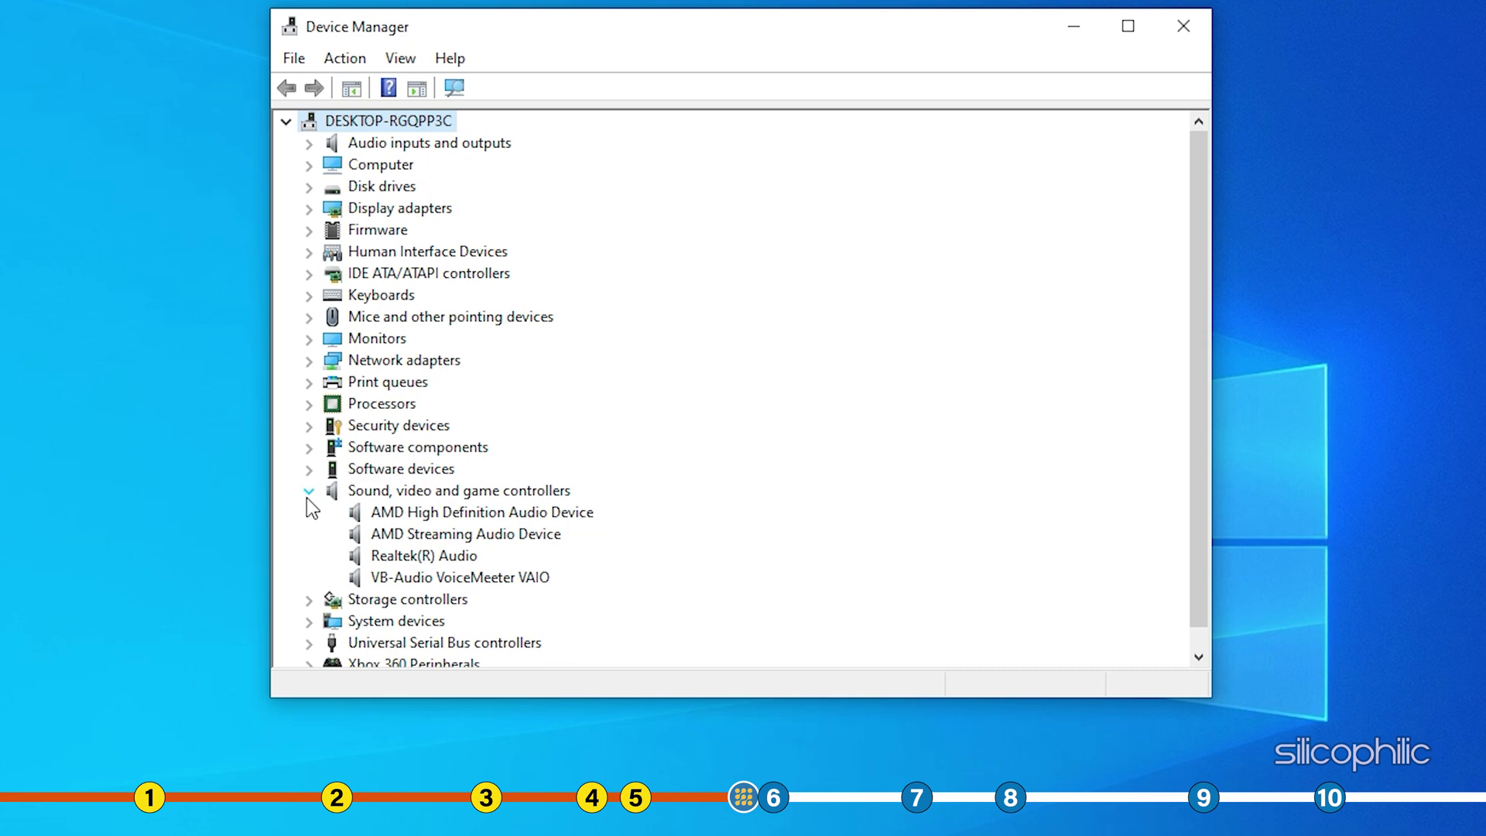
pyautogui.click(493, 582)
pyautogui.rightClick(492, 583)
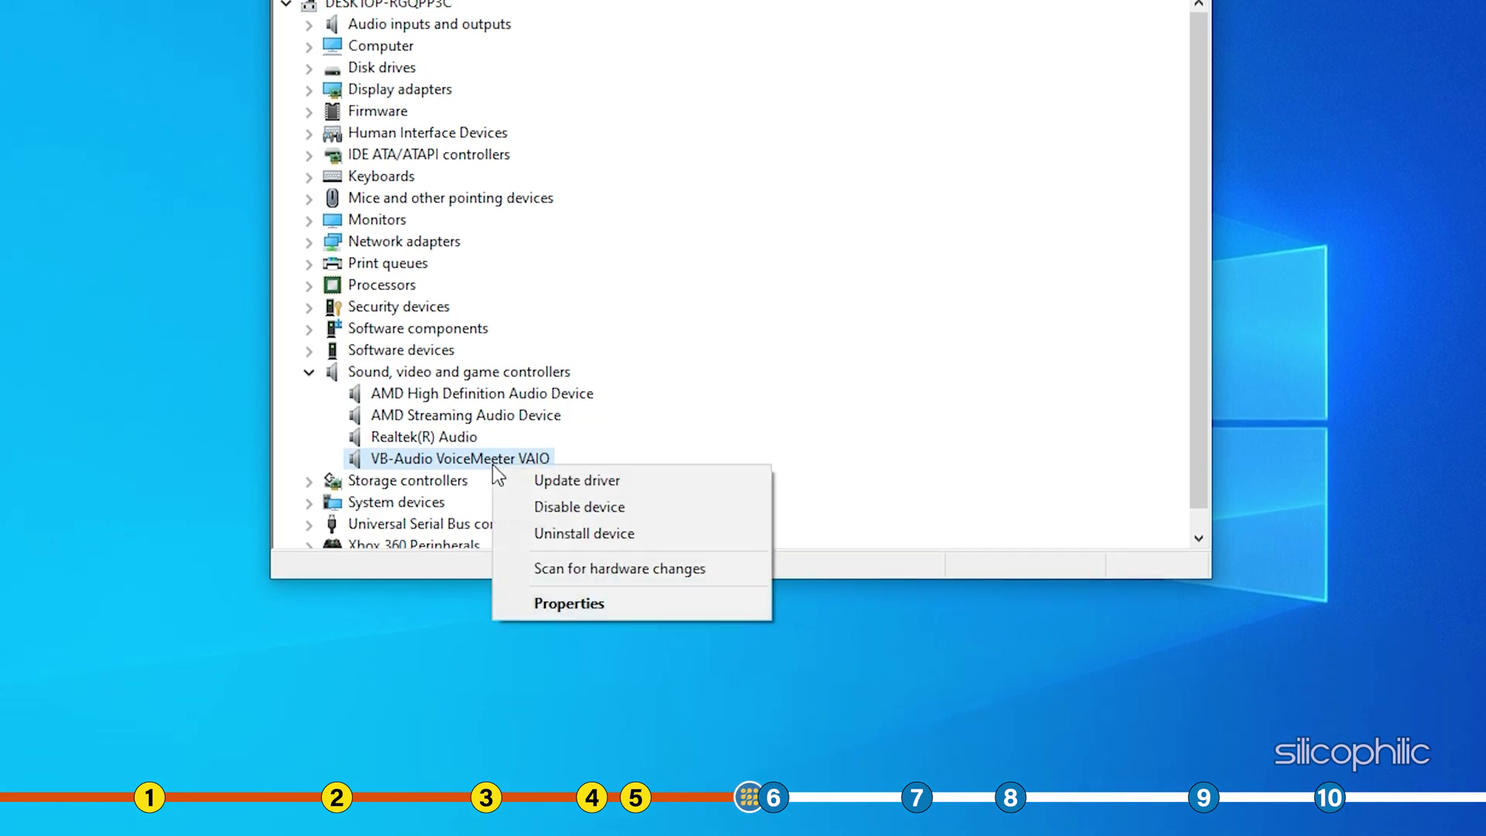
pyautogui.click(593, 507)
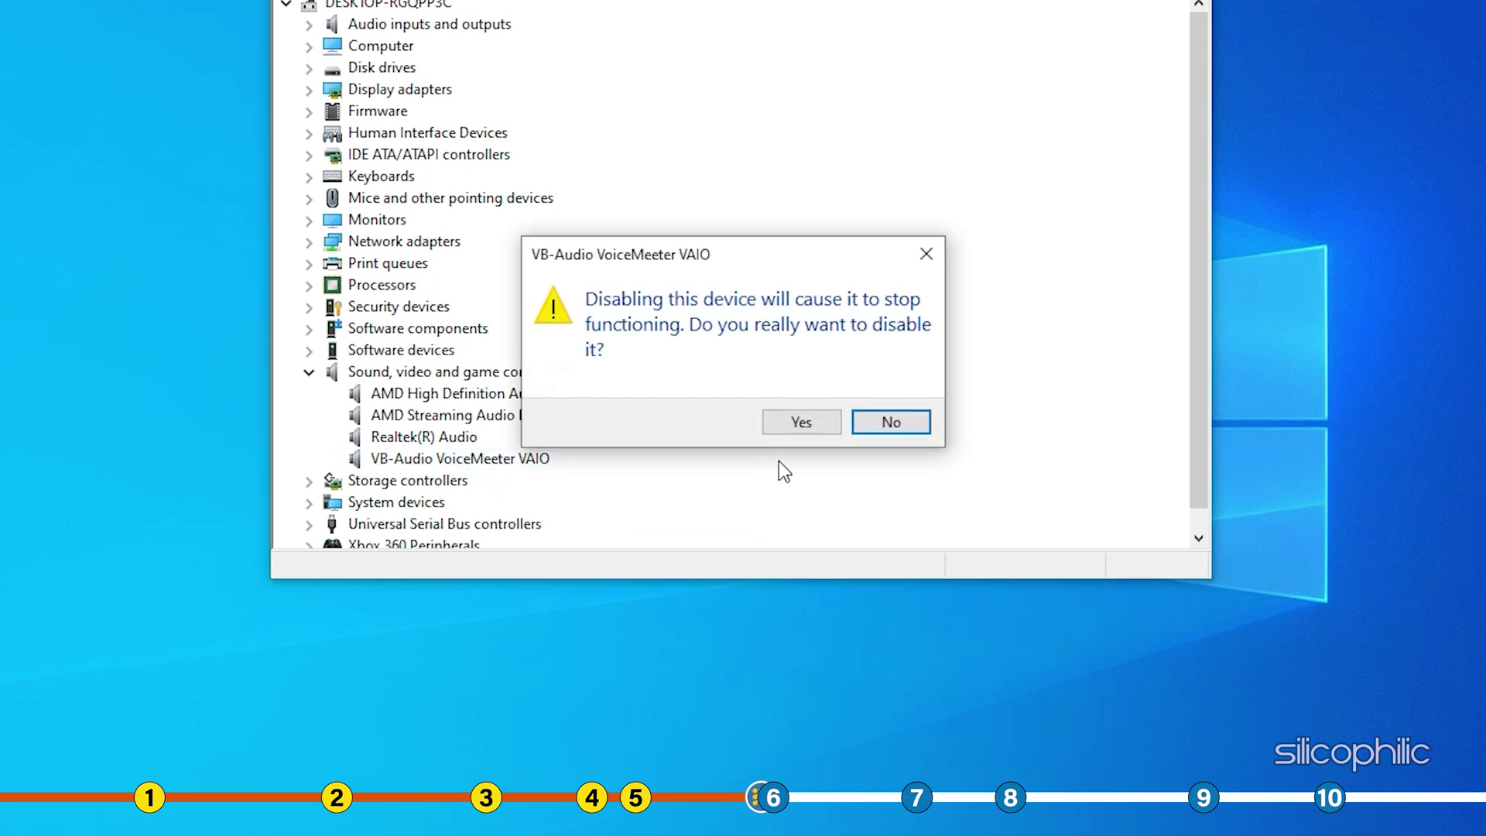
pyautogui.click(788, 431)
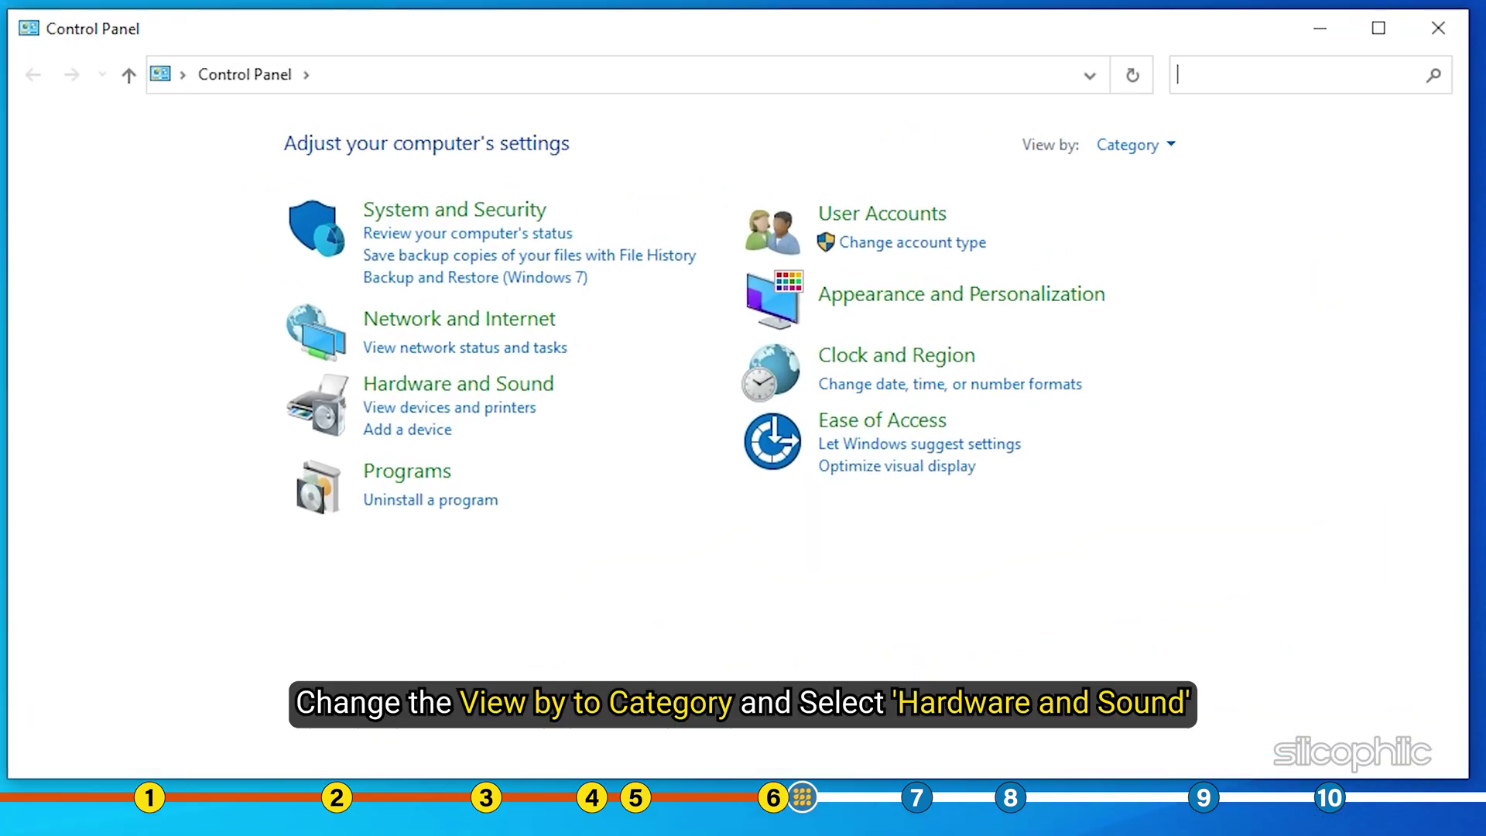
# Switch Control Panel to Category view and go to Hardware and Sound > Devices and Printers
pyautogui.click(1182, 151)
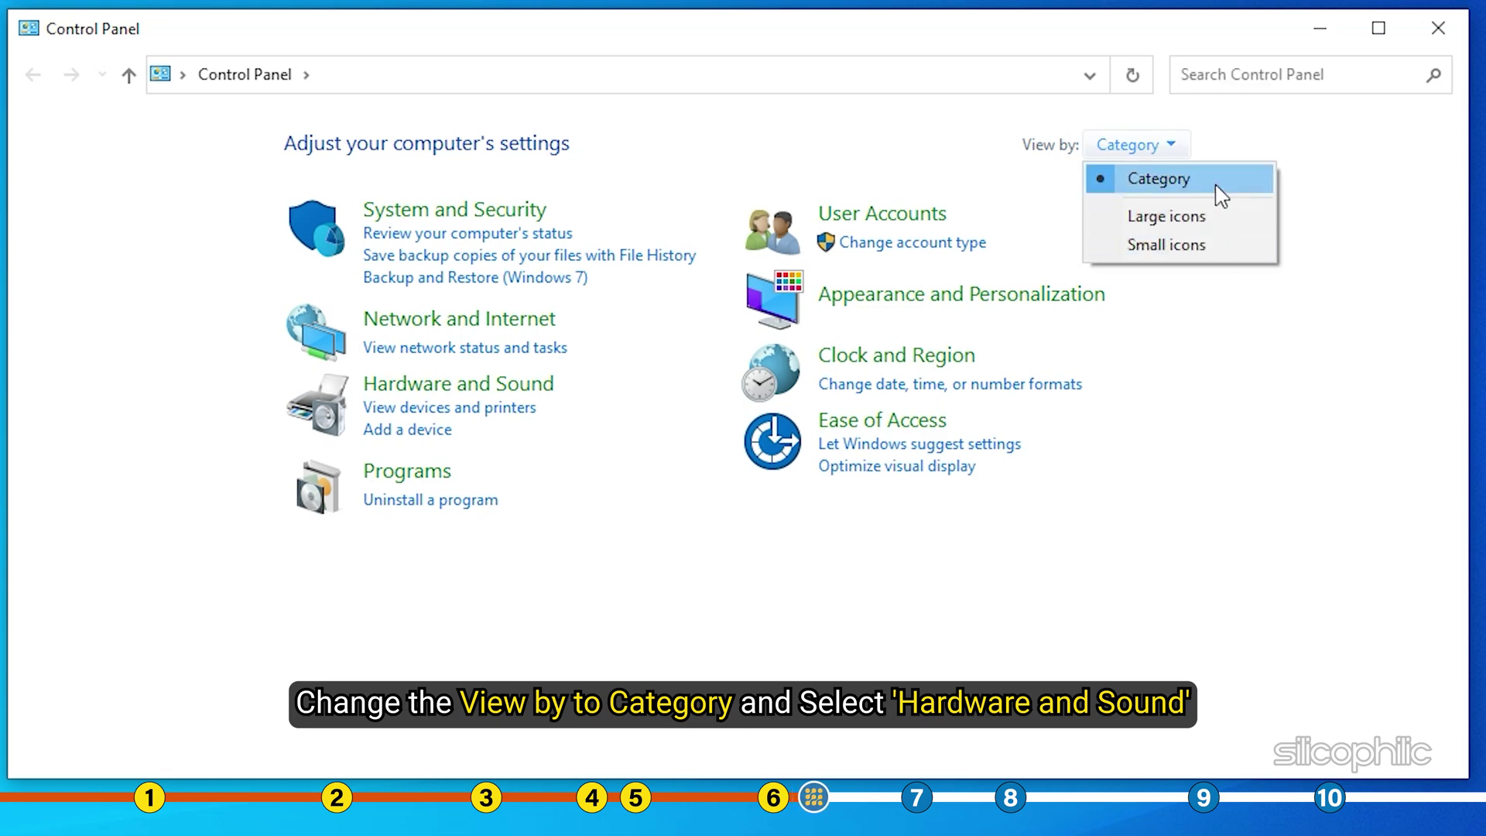
pyautogui.click(1217, 187)
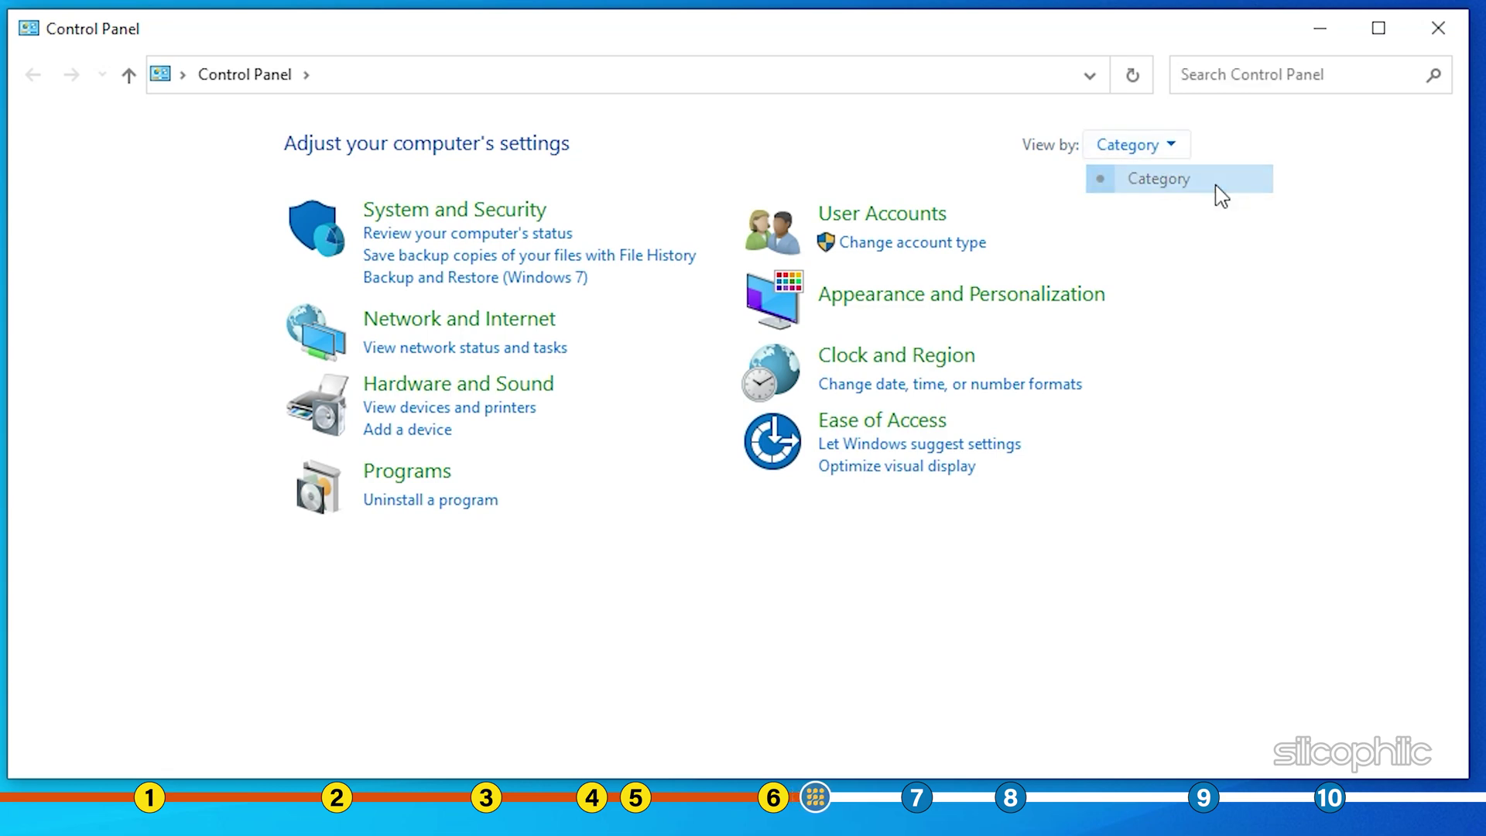
pyautogui.click(492, 391)
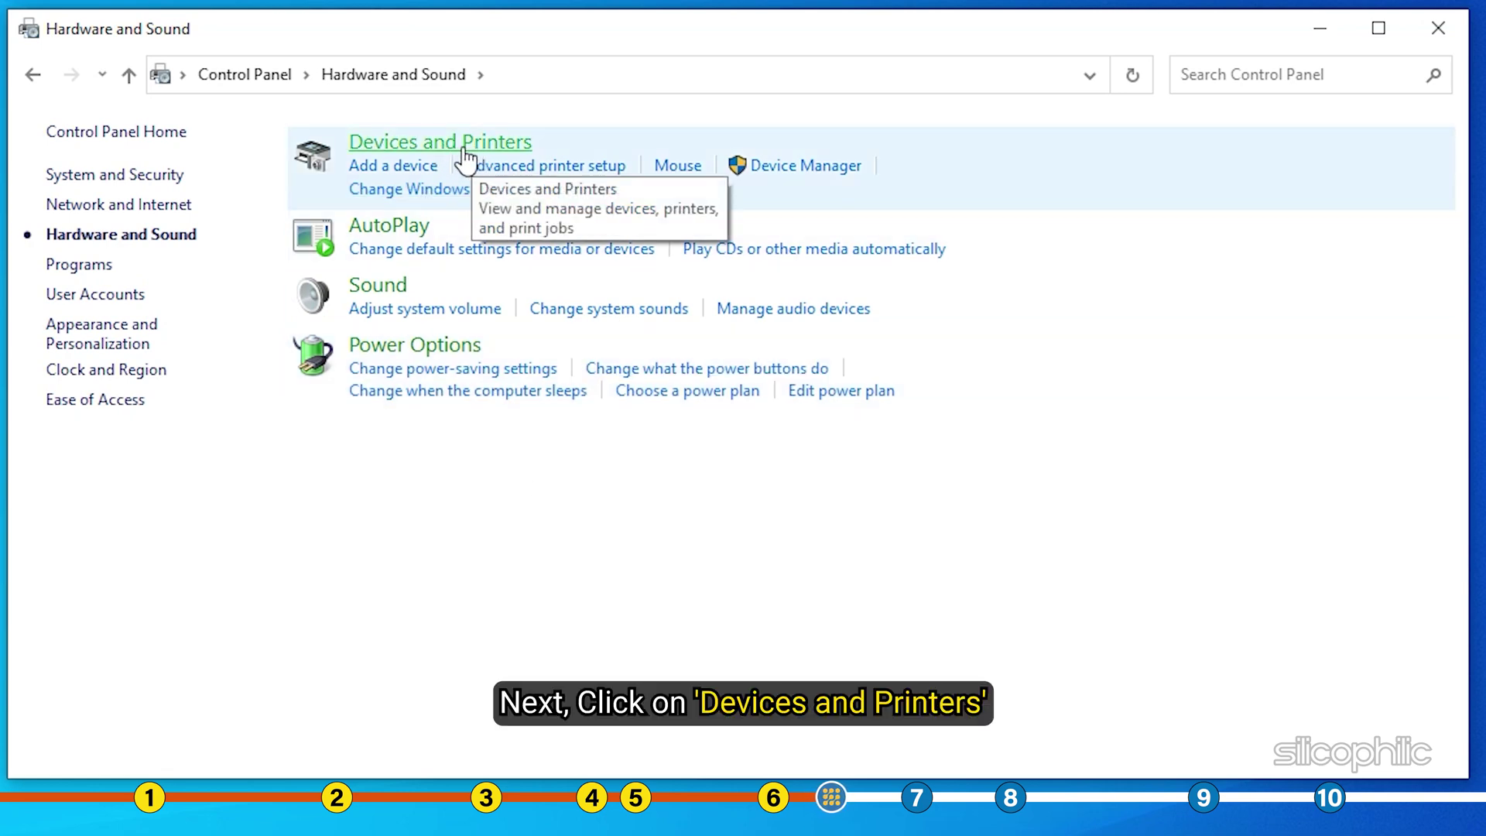
pyautogui.click(464, 147)
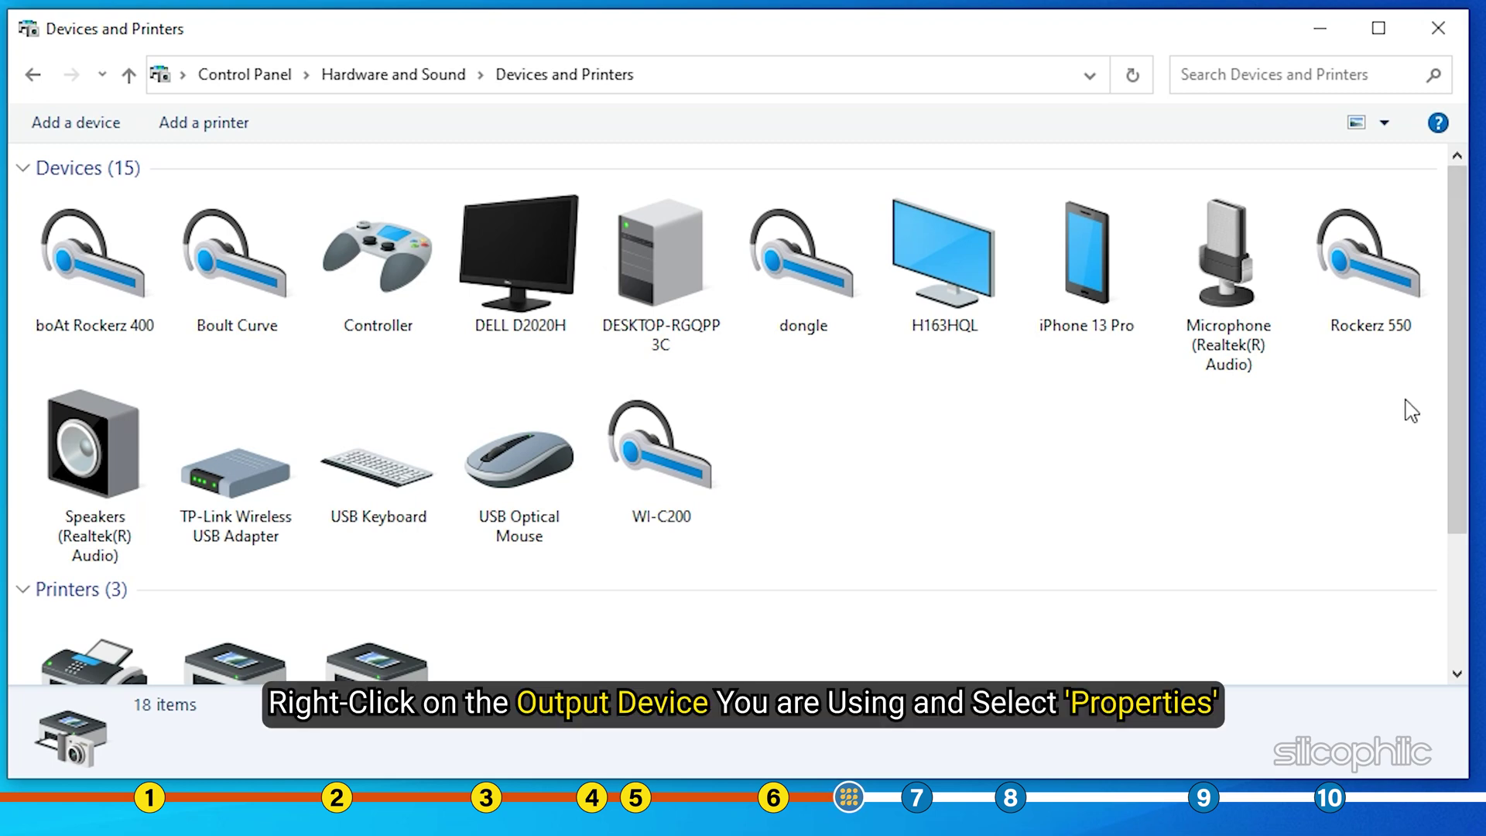
# Uncheck Handsfree Telephony in the Rockerz 550 headset's Services properties, then Apply and OK
pyautogui.rightClick(1224, 320)
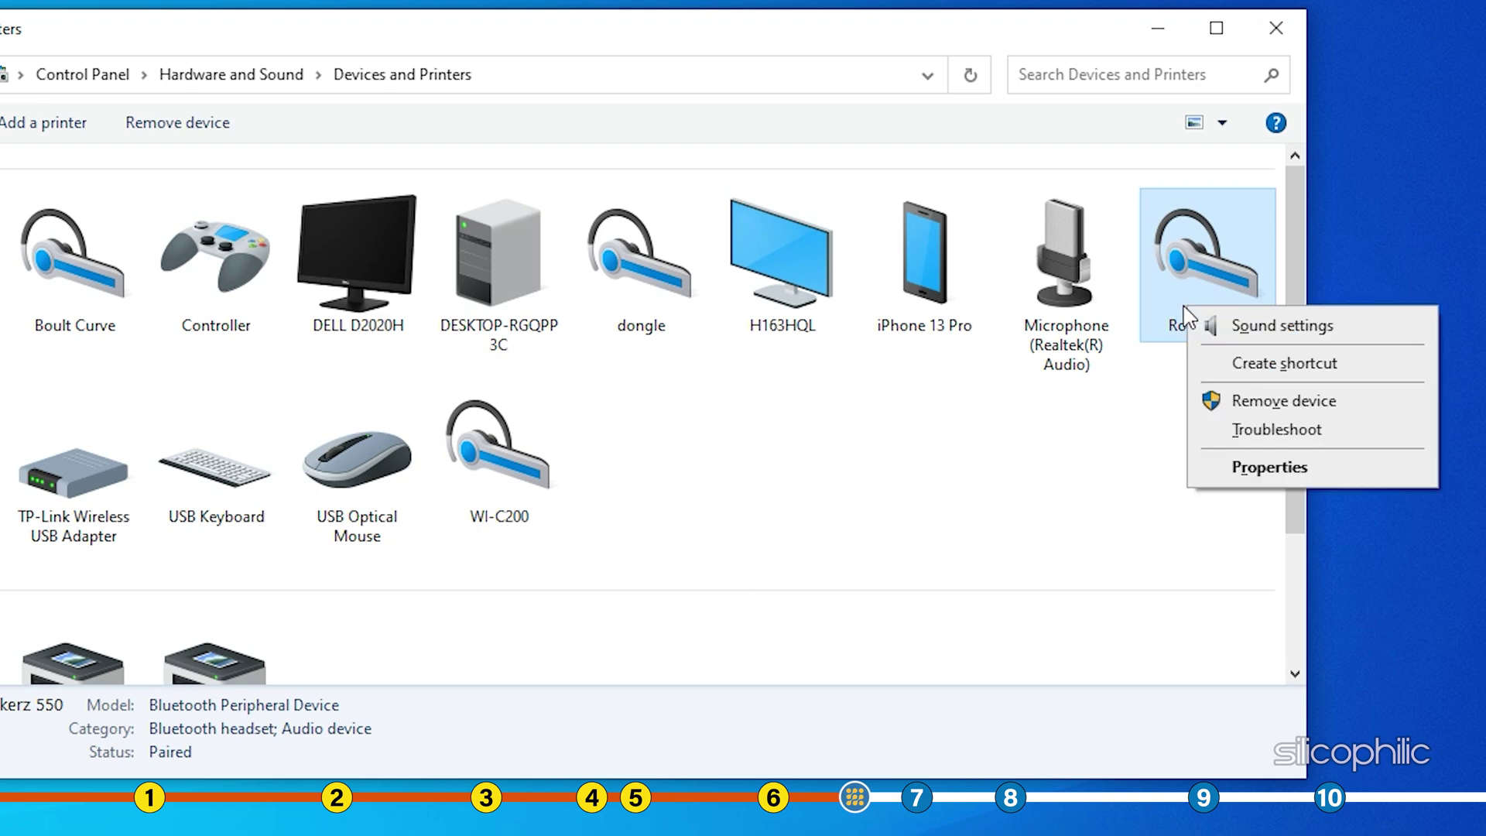
pyautogui.click(1313, 474)
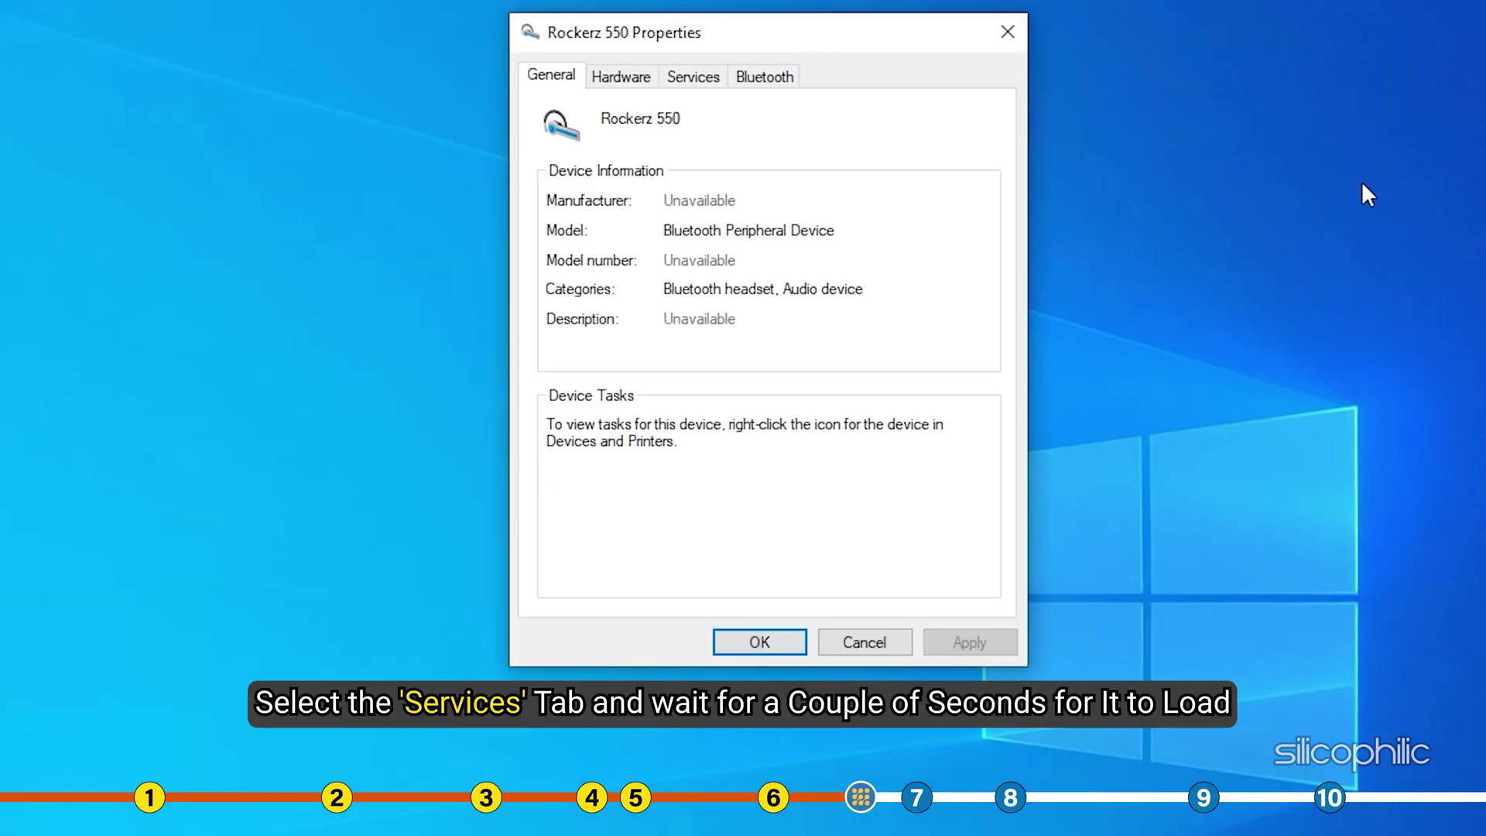
pyautogui.click(701, 88)
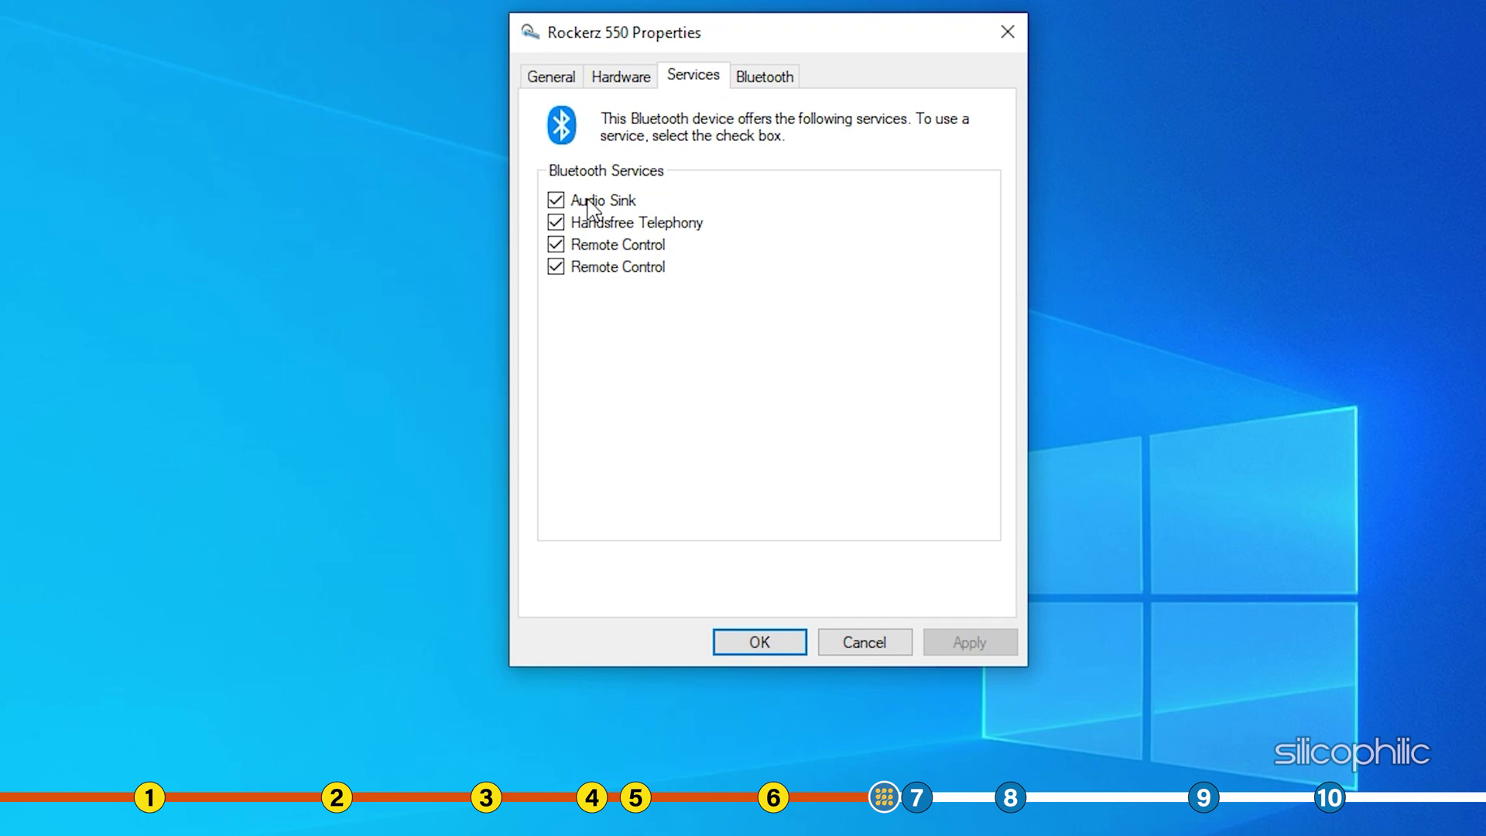
pyautogui.click(555, 222)
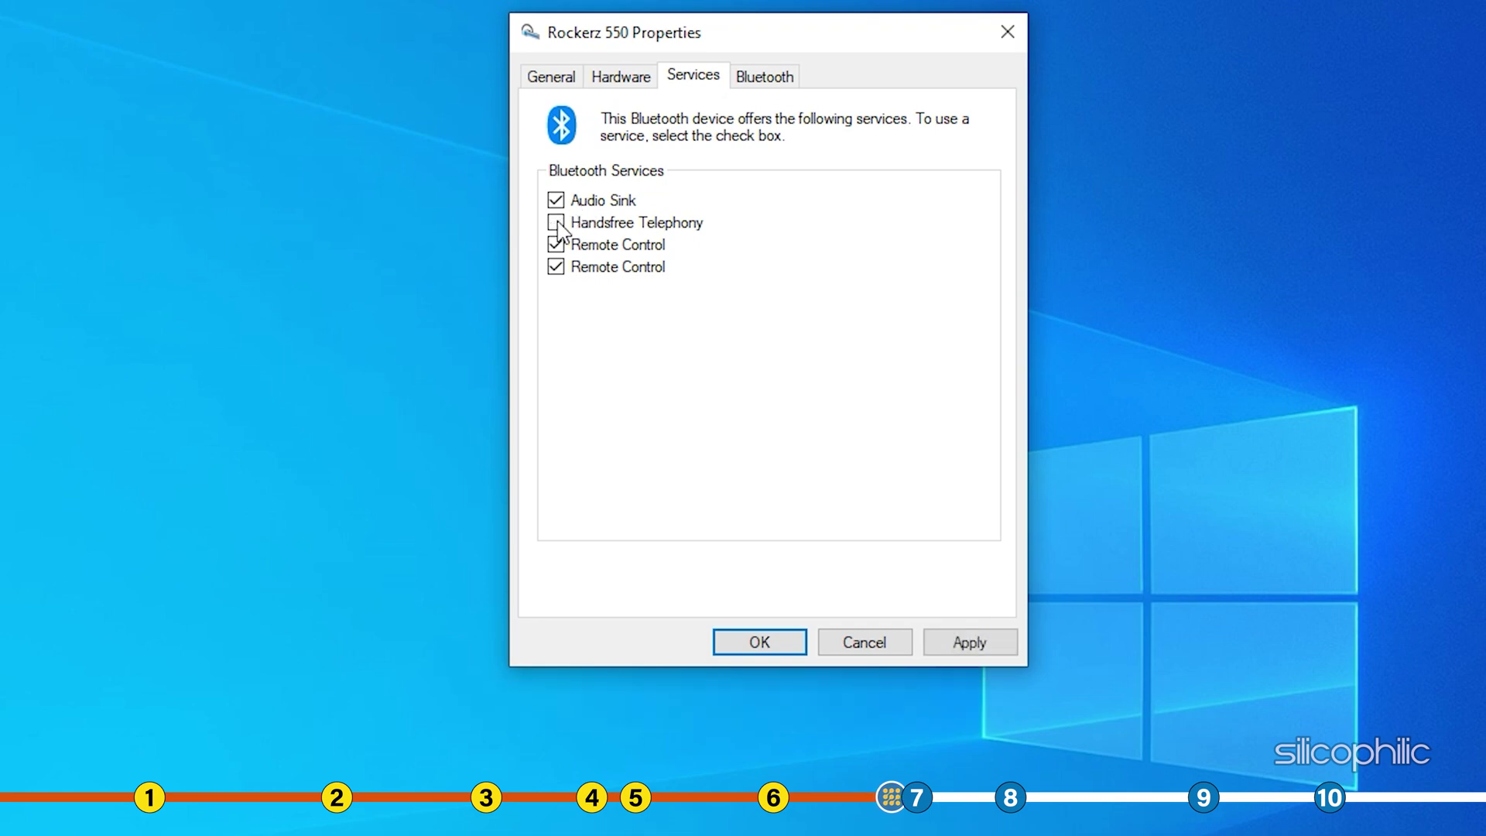
pyautogui.click(950, 654)
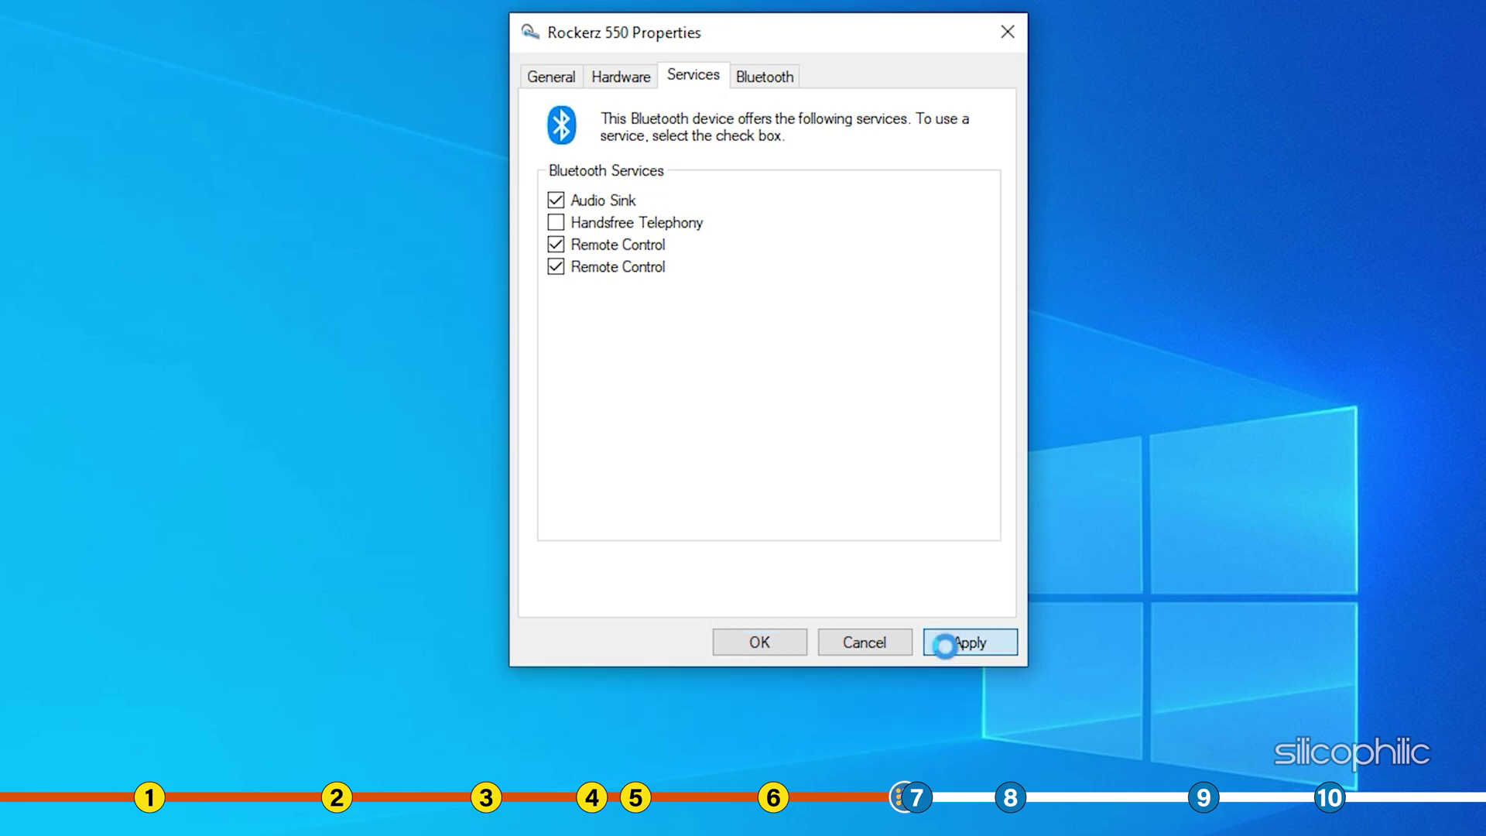
pyautogui.click(780, 648)
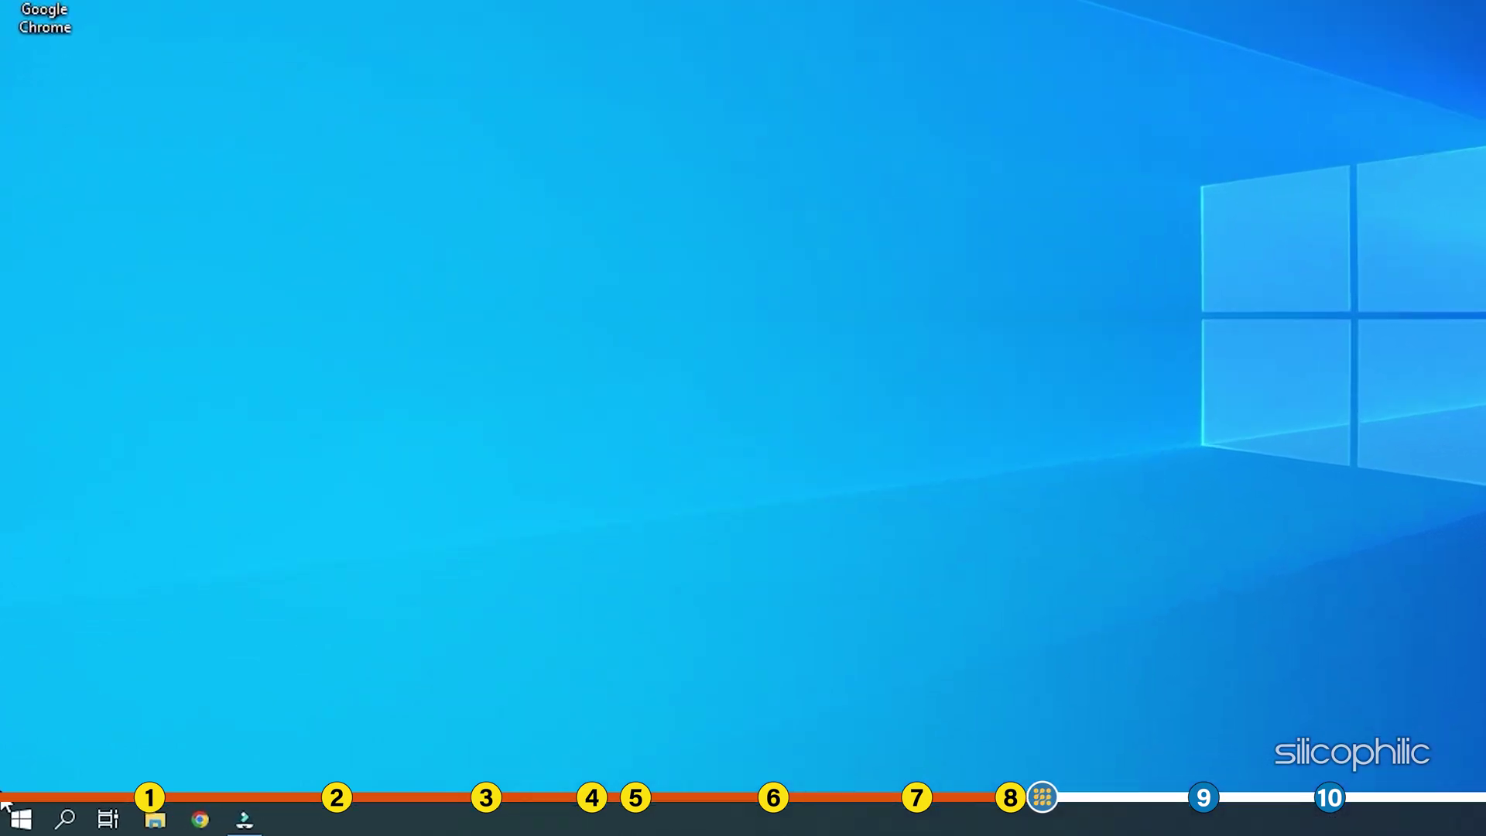
# Uninstall the AMD Radeon(TM) RX Vega 11 Graphics adapter from Display adapters in Device Manager
pyautogui.rightClick(20, 826)
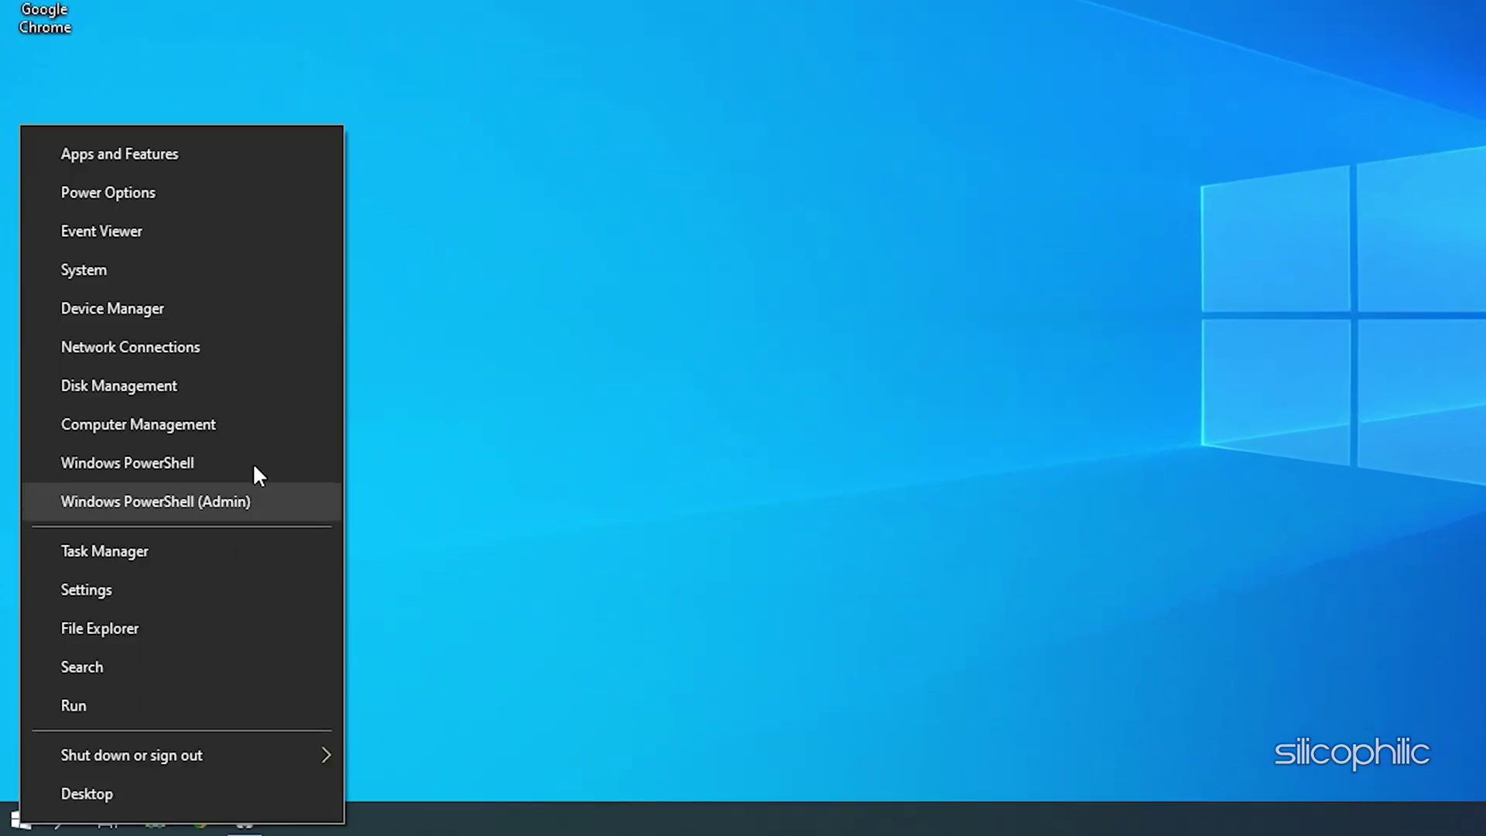
pyautogui.click(172, 313)
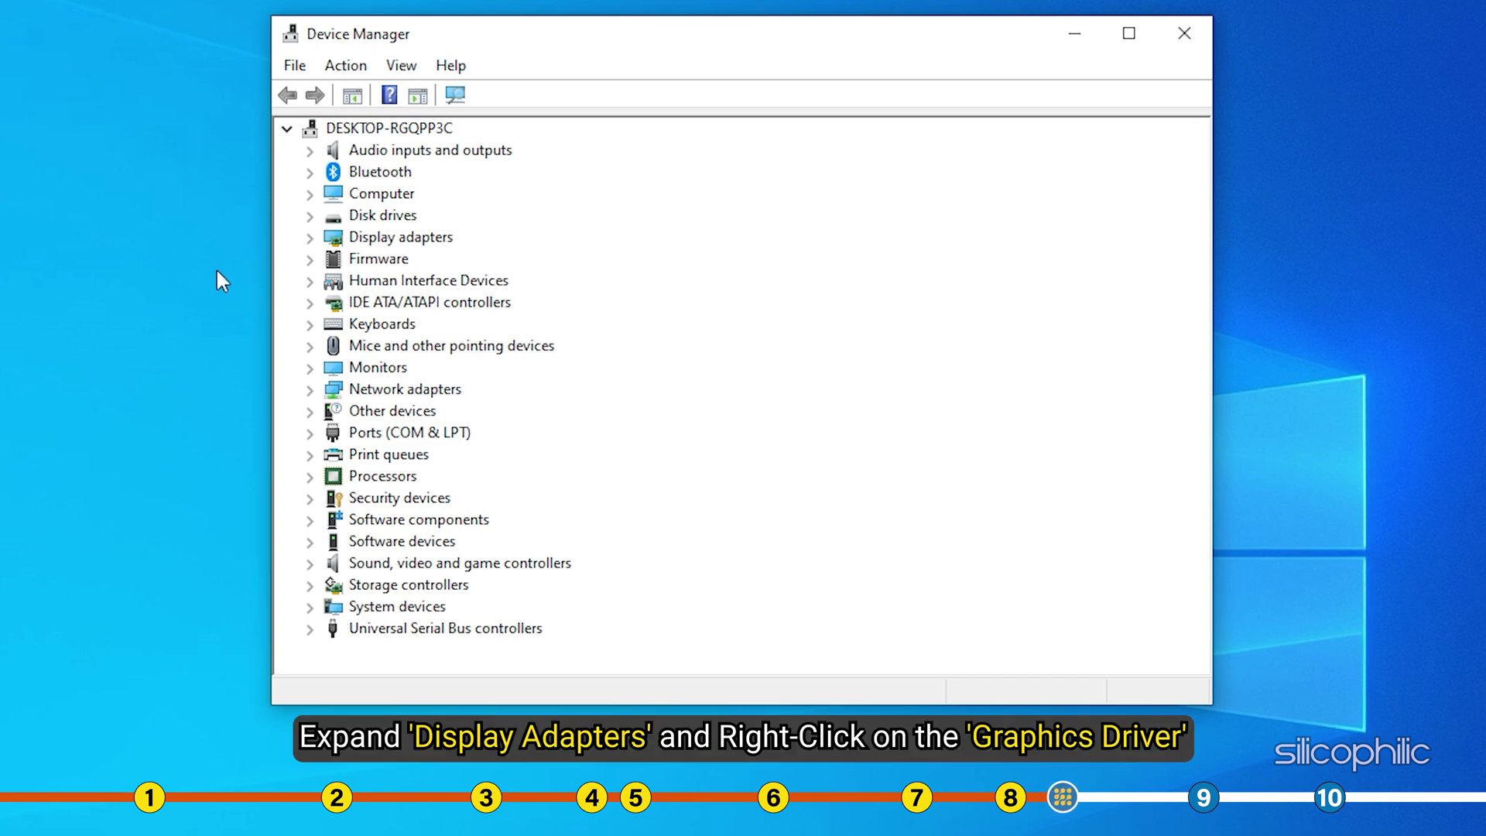
pyautogui.click(309, 243)
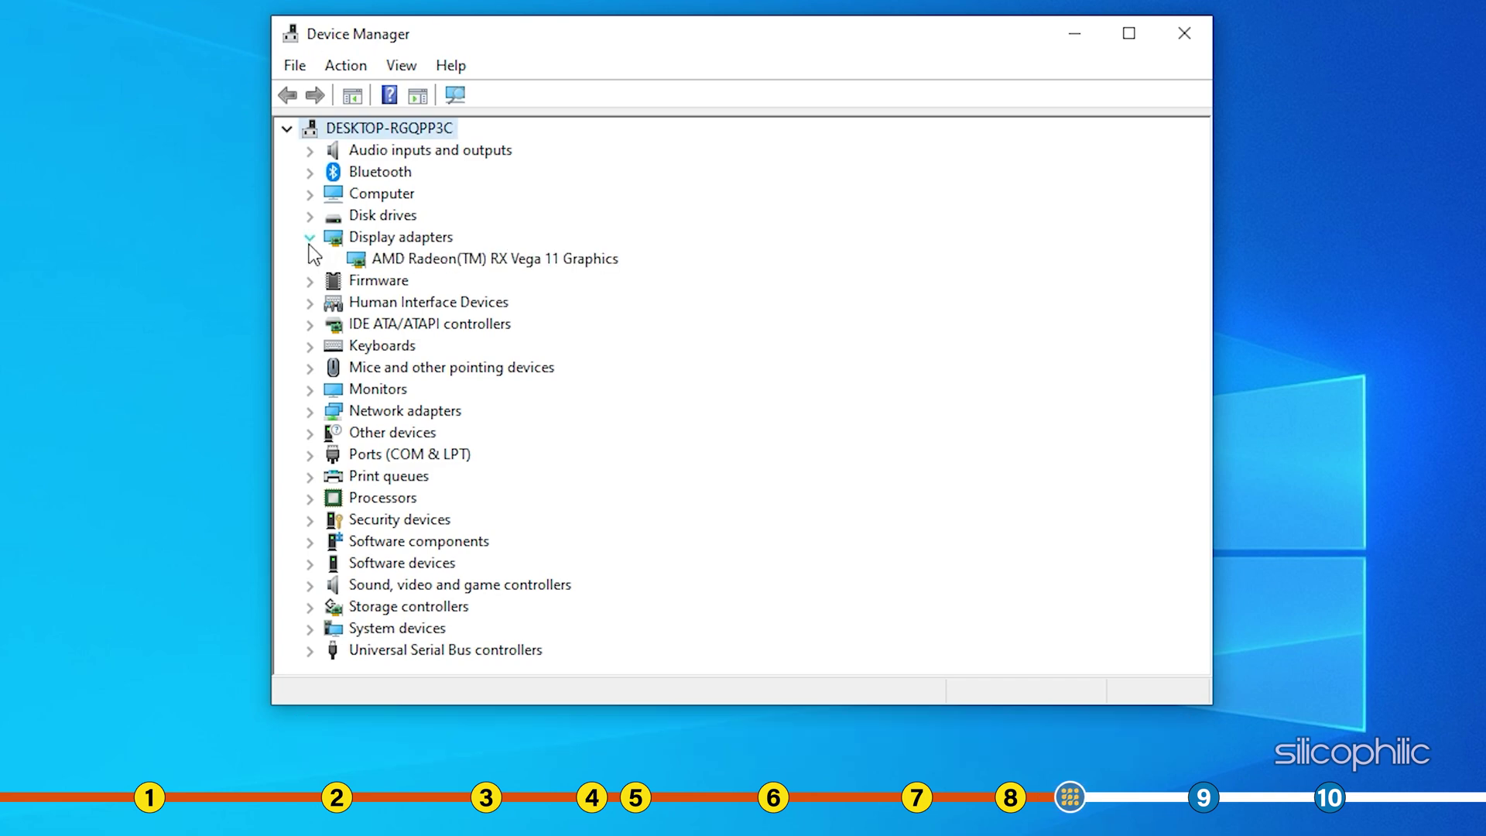
pyautogui.rightClick(355, 261)
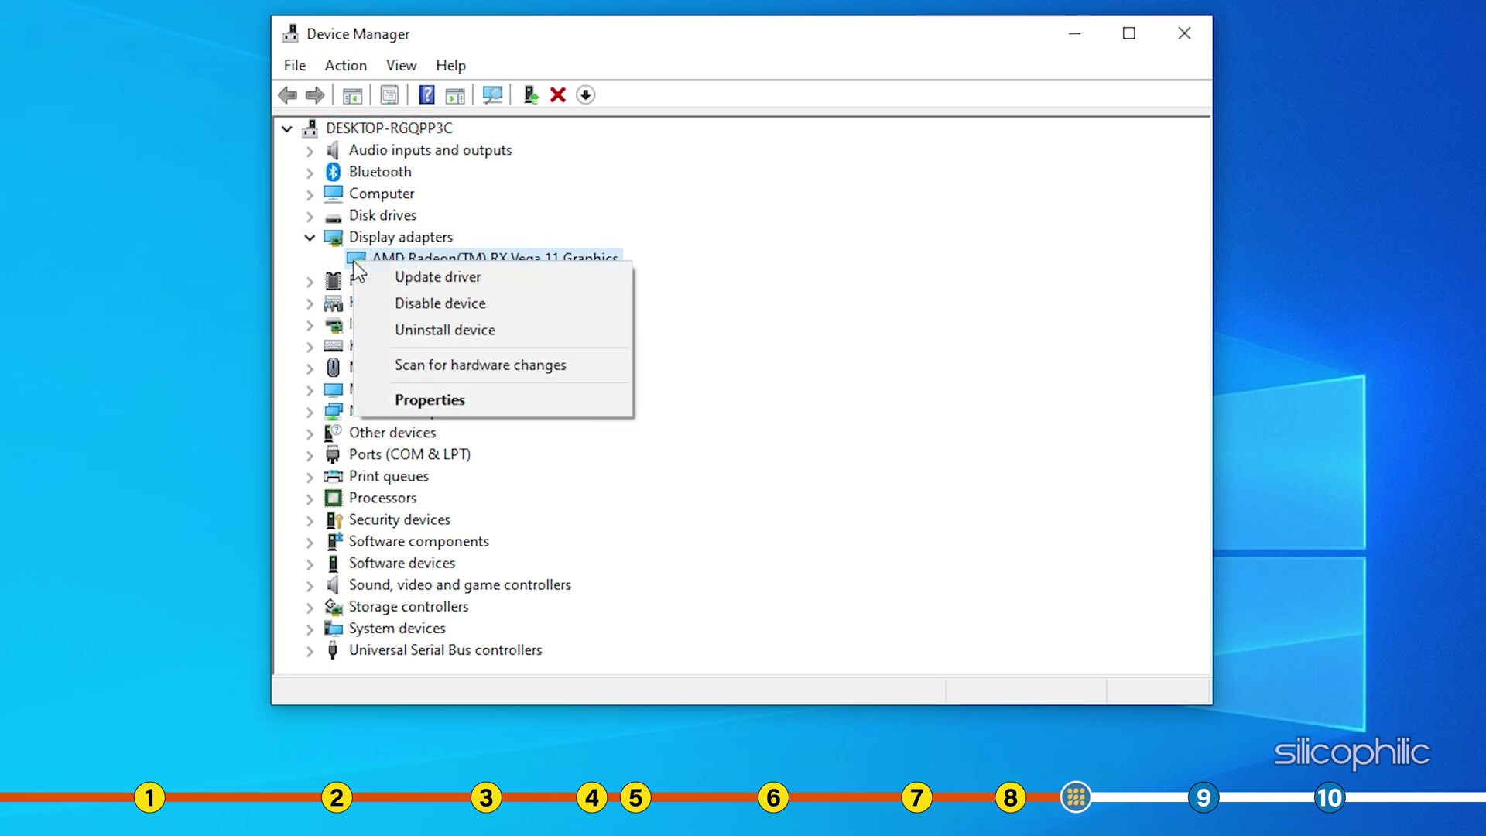
pyautogui.click(505, 336)
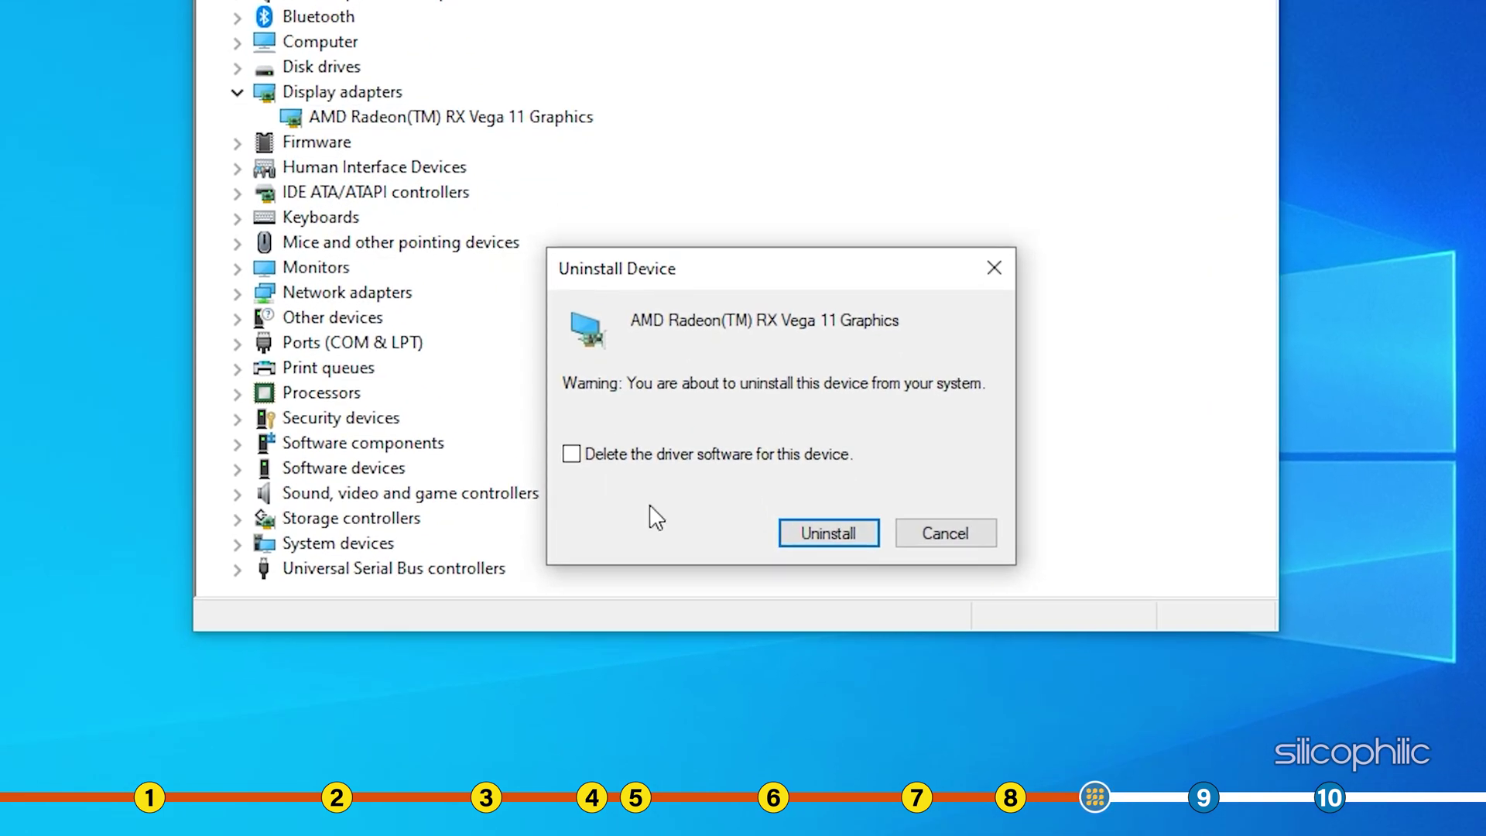
pyautogui.click(867, 536)
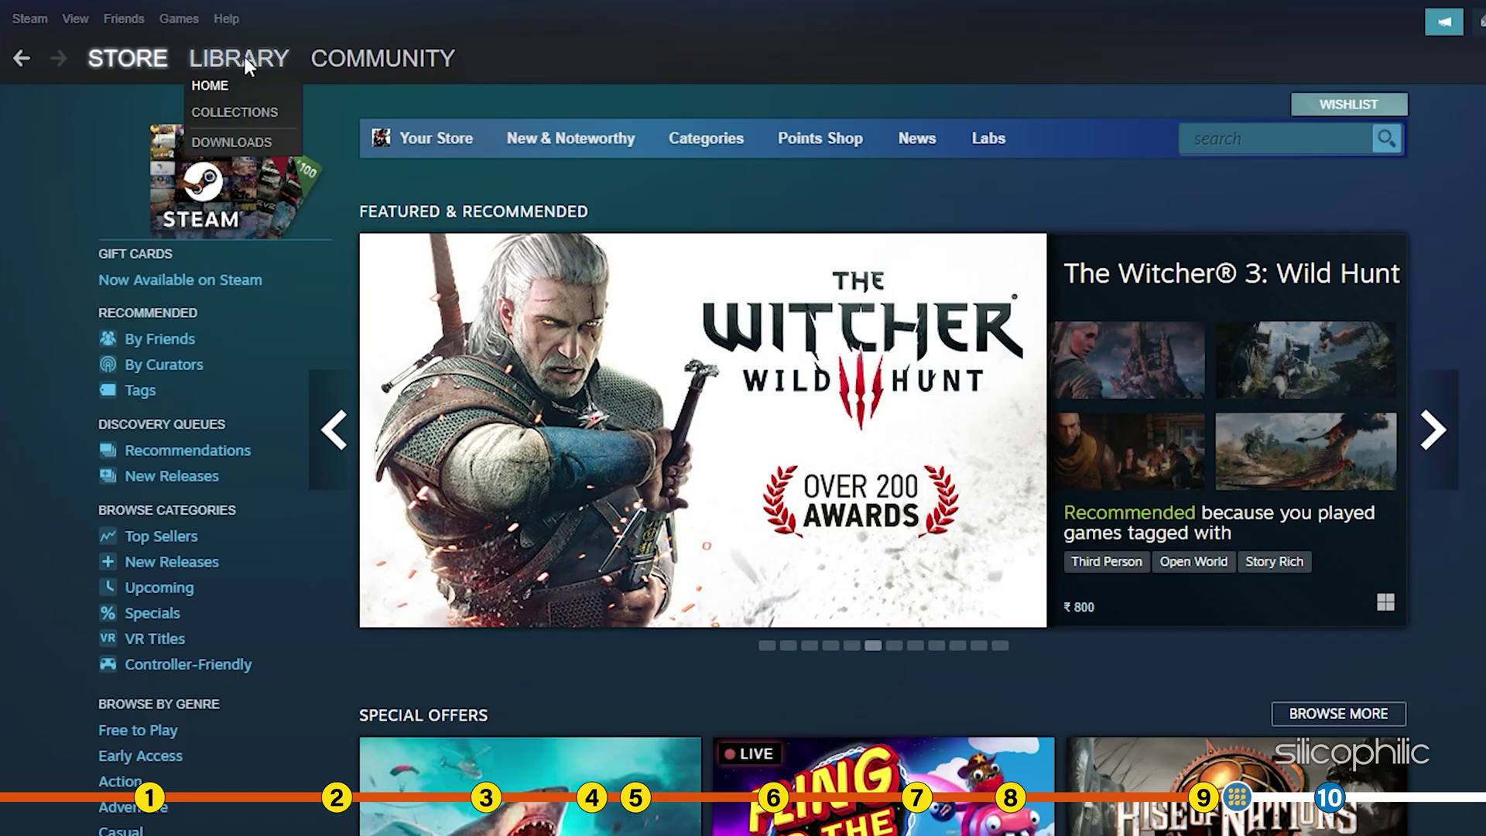
# Verify integrity of F1 22's game files from its Local Files properties in the Steam Library
pyautogui.click(244, 62)
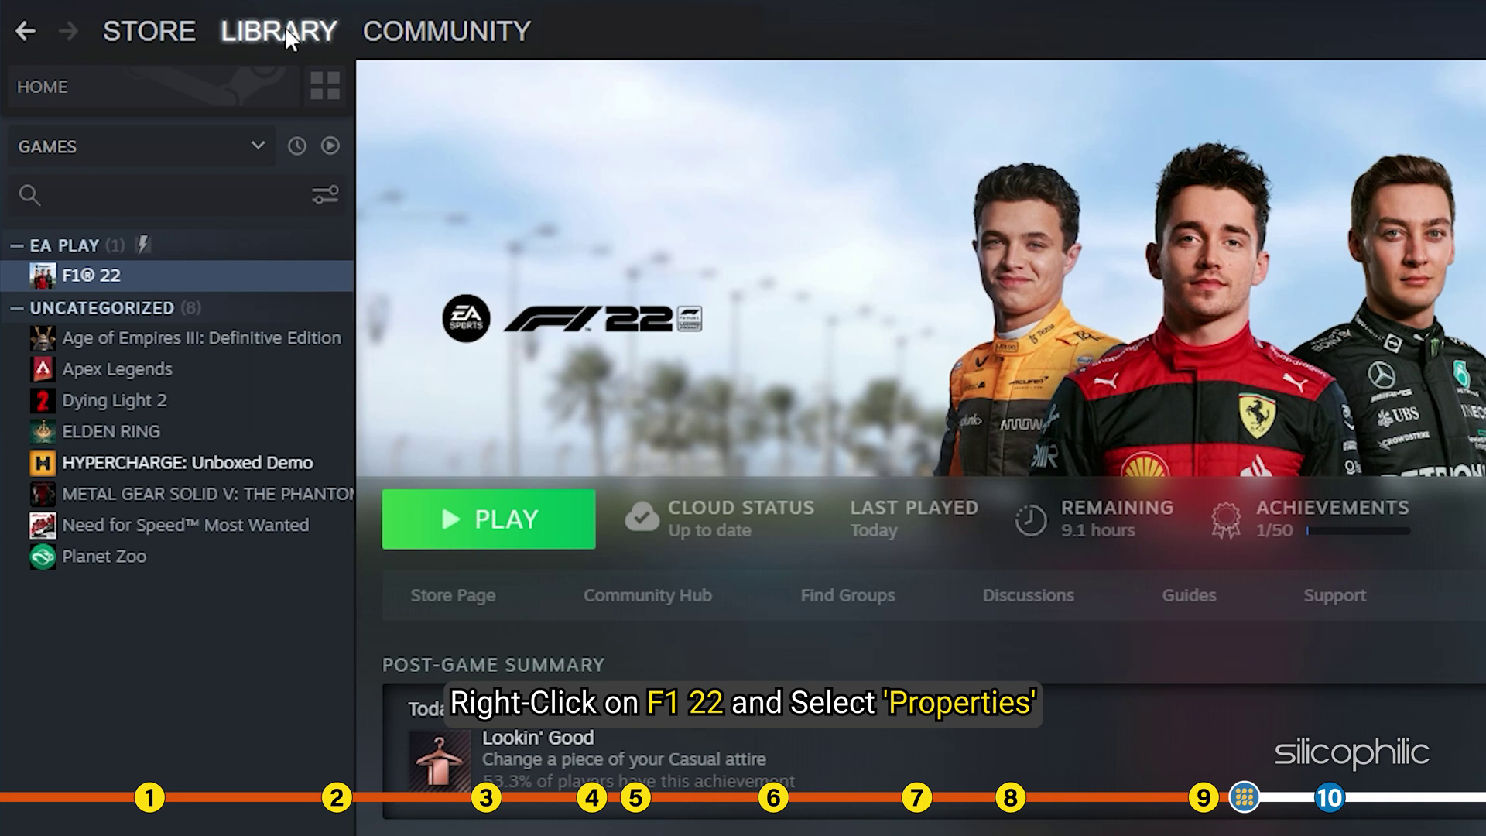
pyautogui.rightClick(131, 275)
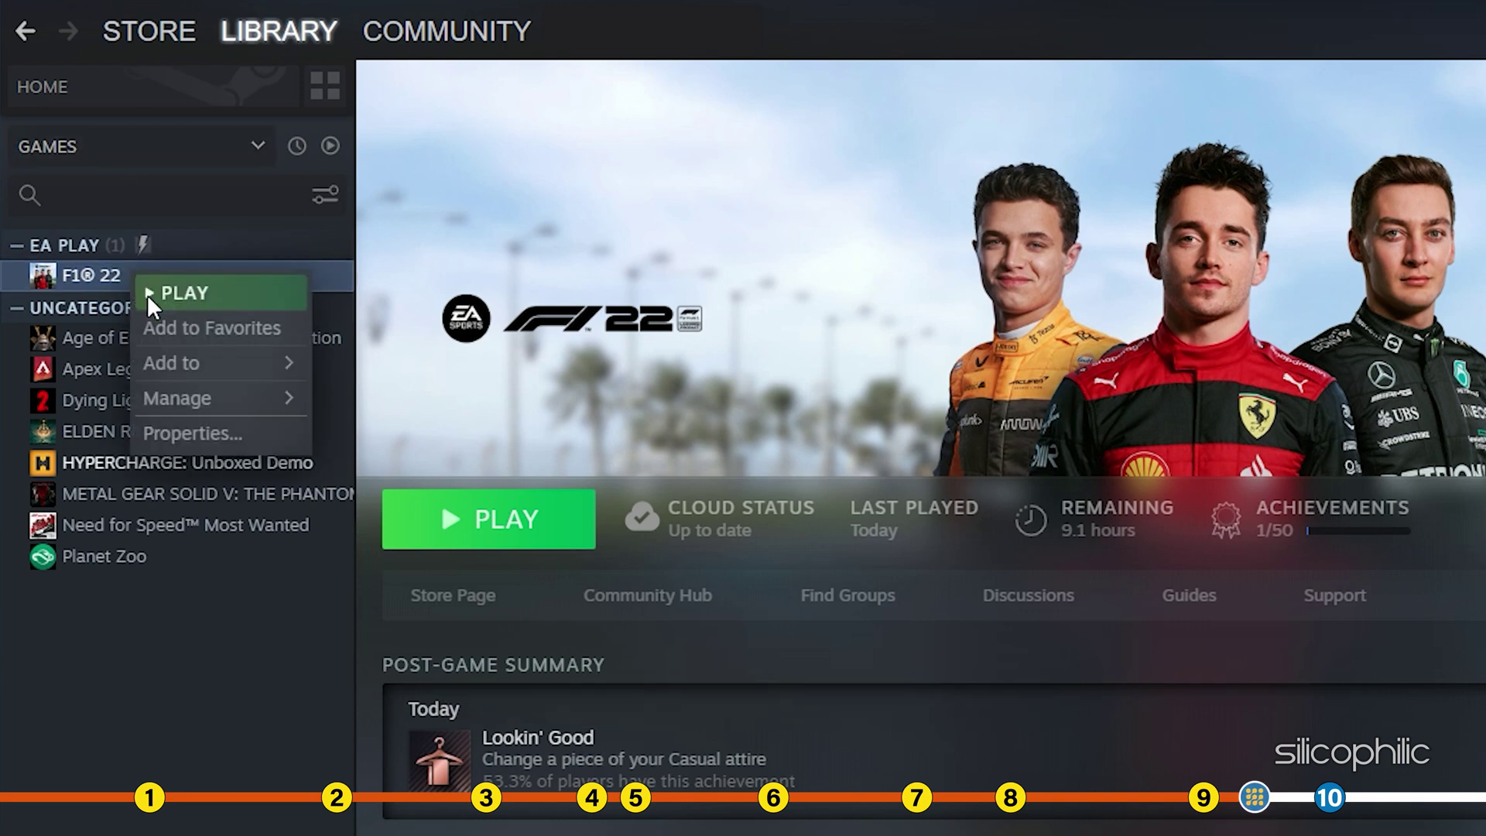
pyautogui.click(250, 433)
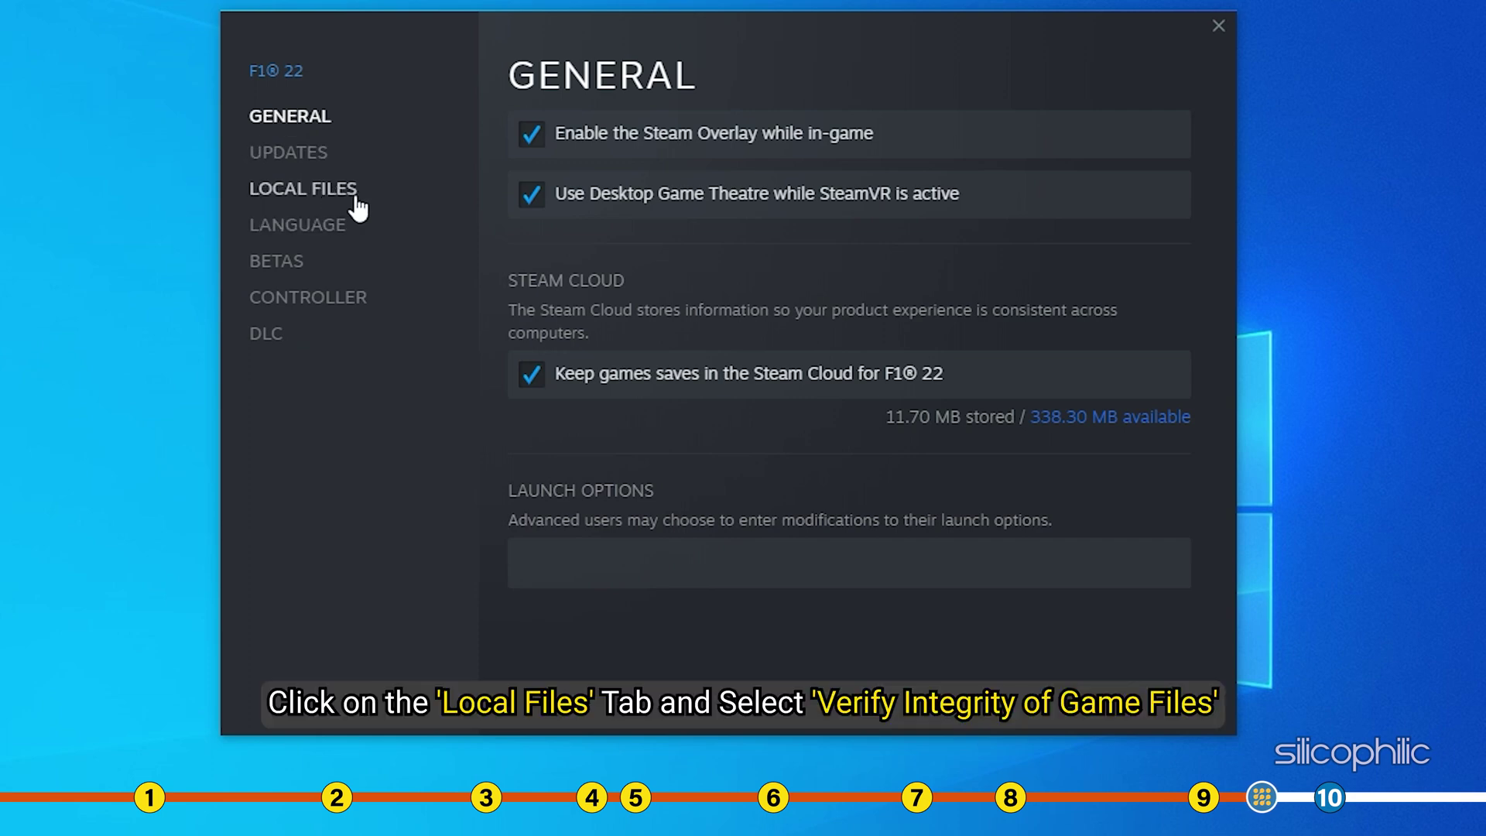
pyautogui.click(340, 190)
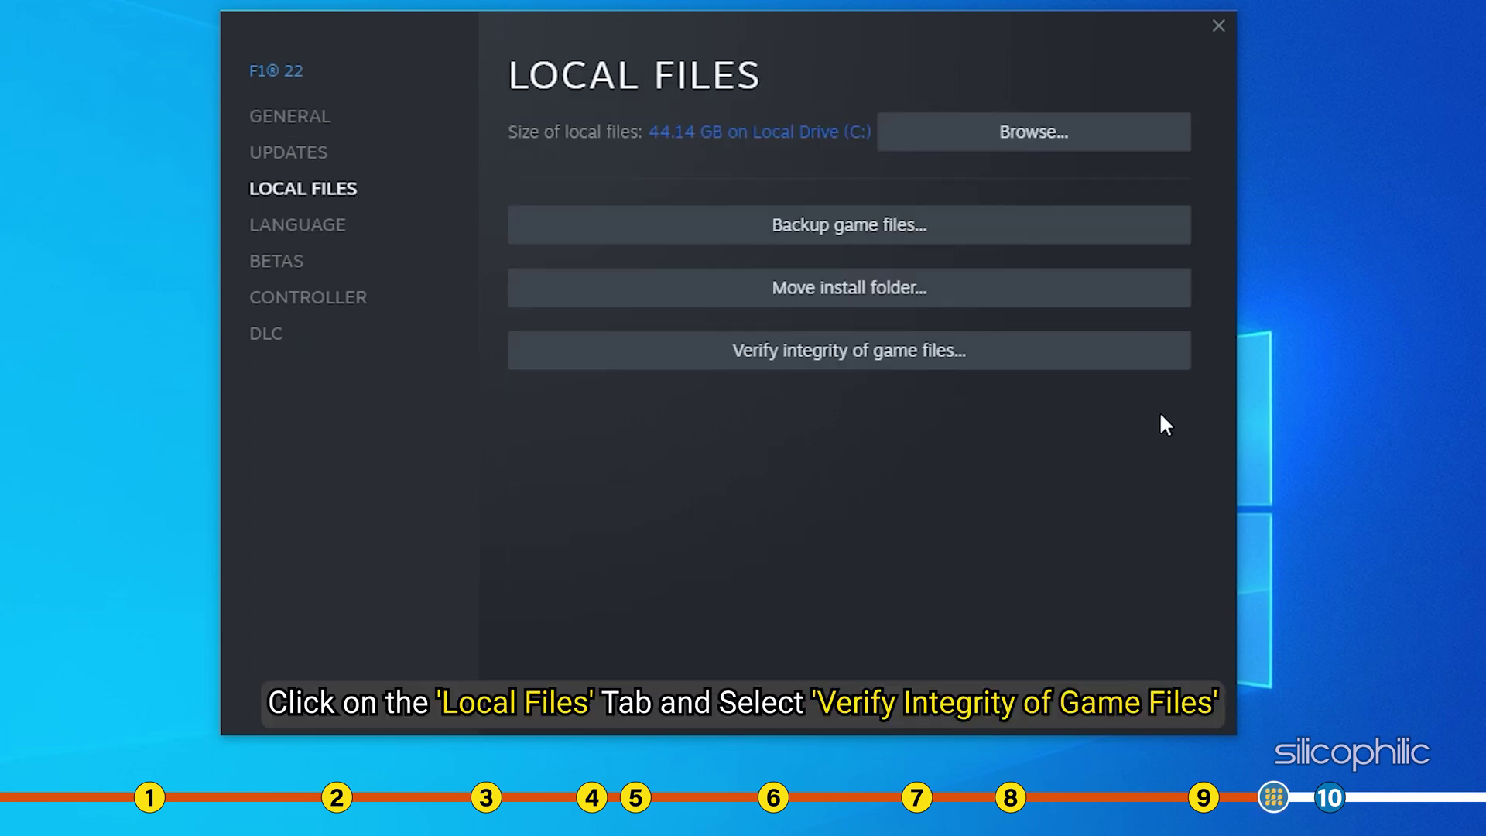
pyautogui.click(977, 358)
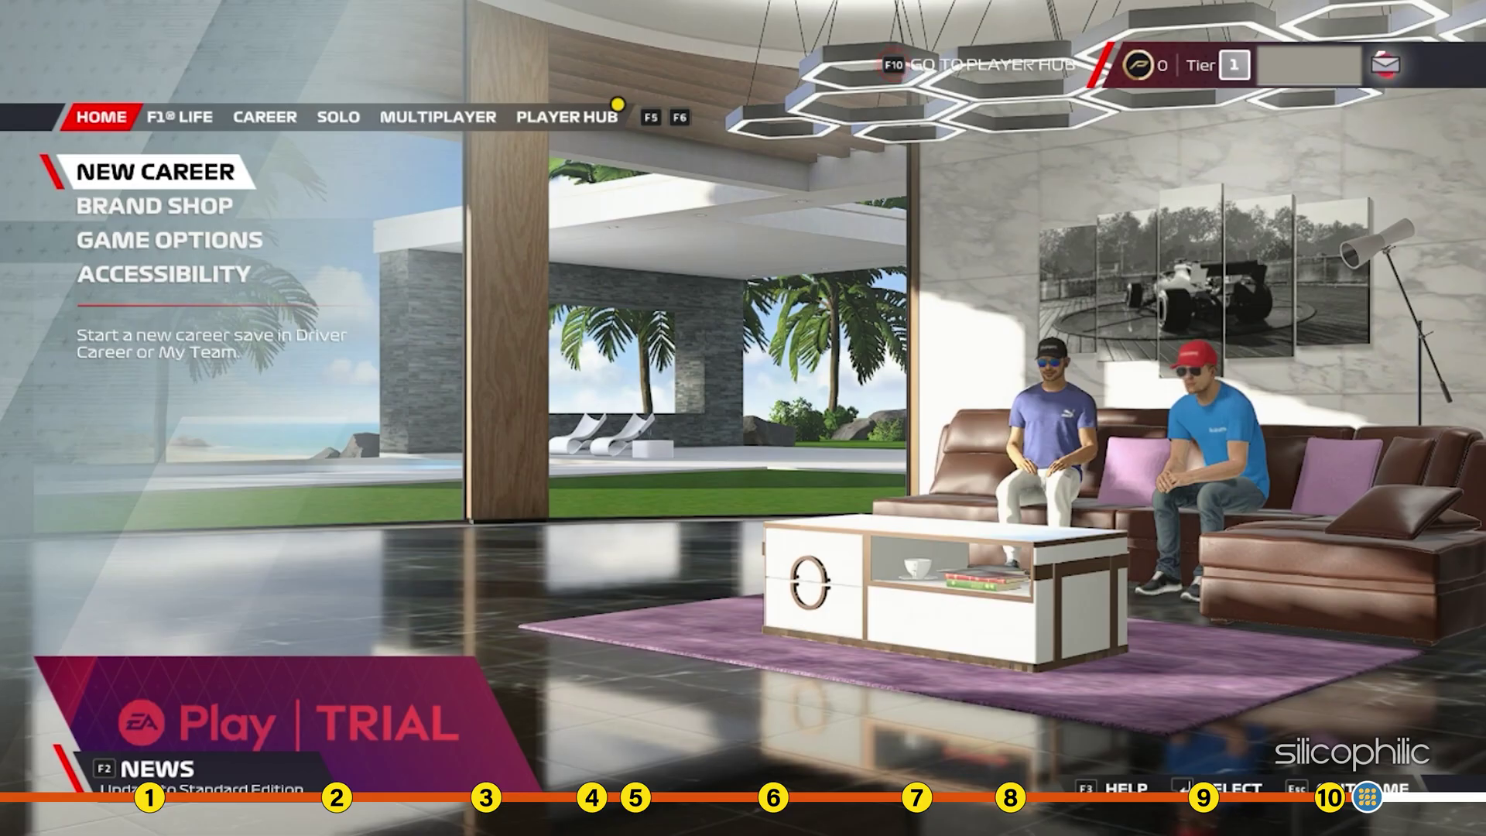
# Navigate from Game Options > Settings to Audio Settings and highlight Audio Simulation Quality, currently Medium
pyautogui.press('Down')
pyautogui.press('Down')
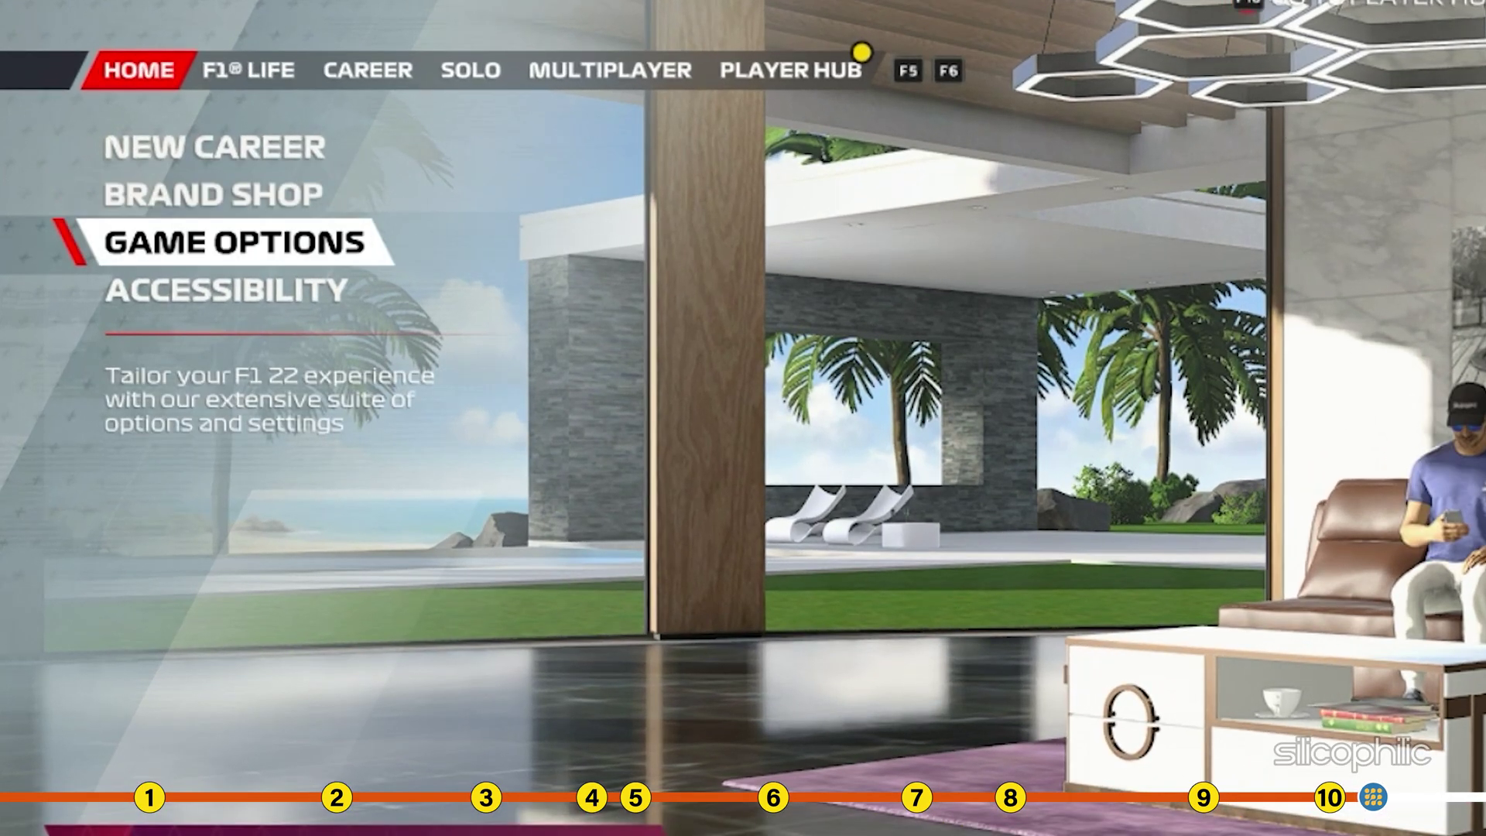
pyautogui.press('Return')
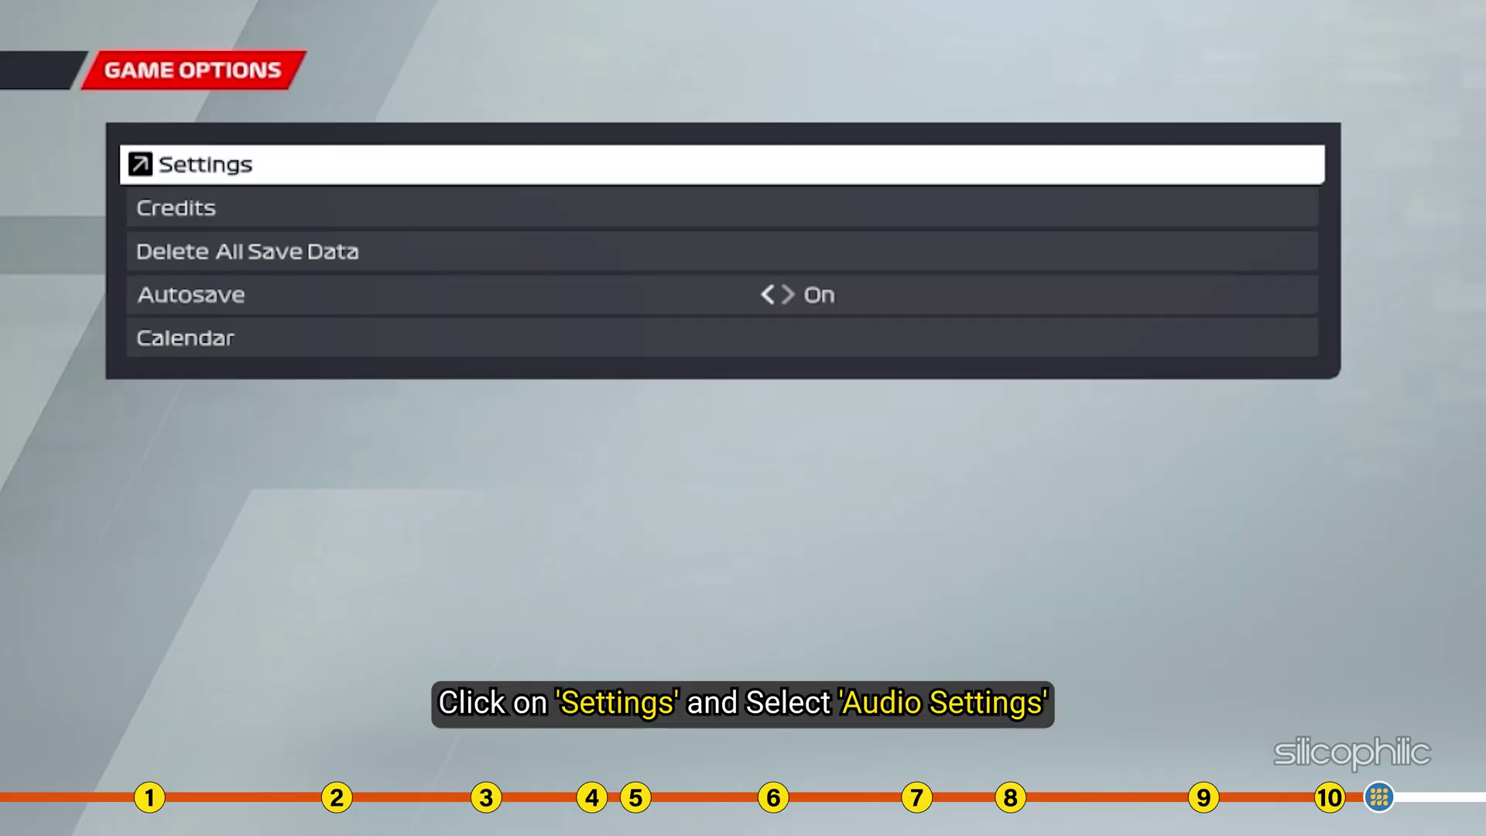
pyautogui.press('Return')
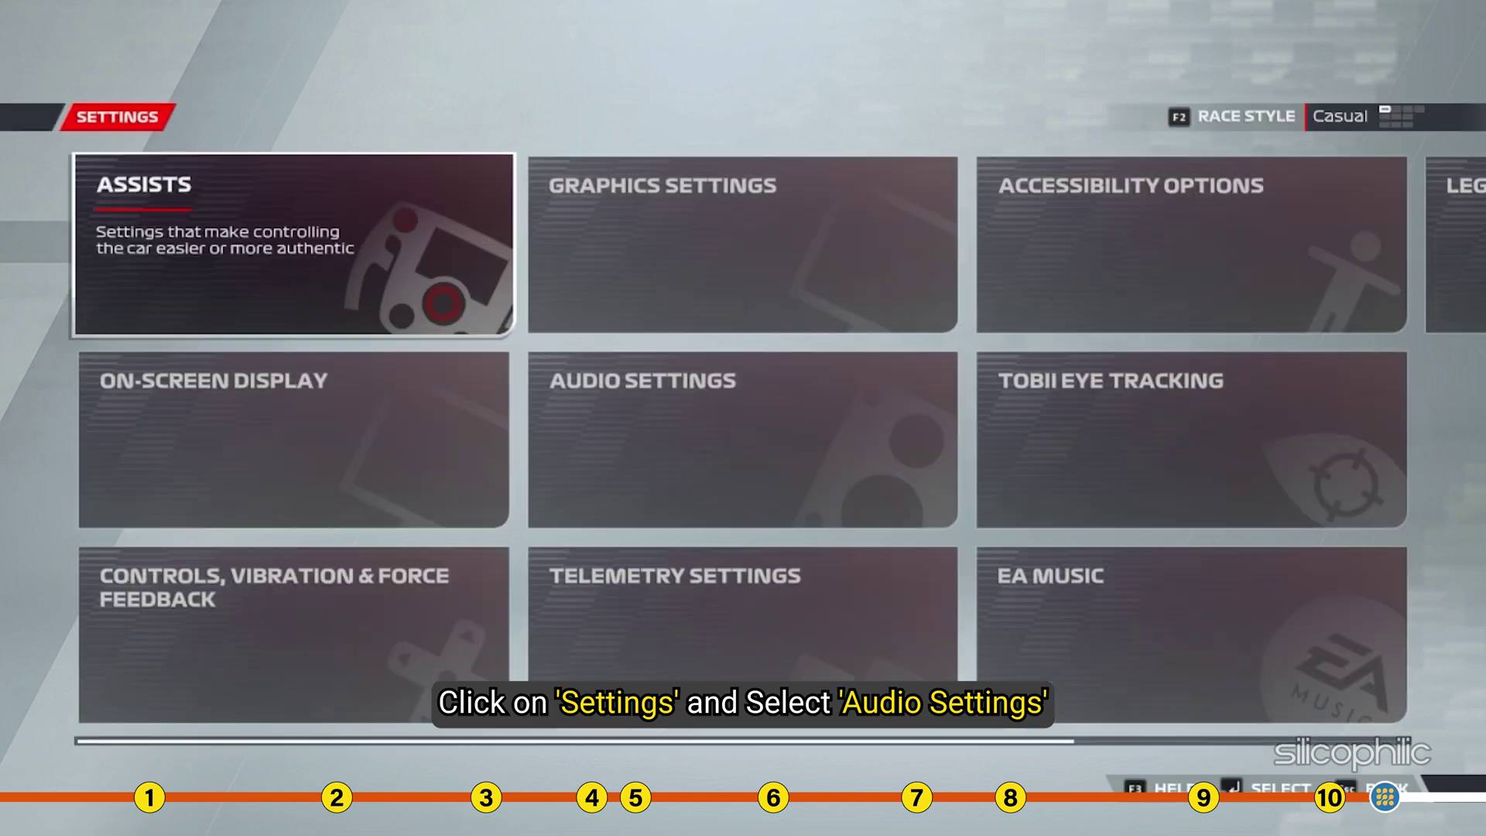
pyautogui.press('Down')
pyautogui.press('Right')
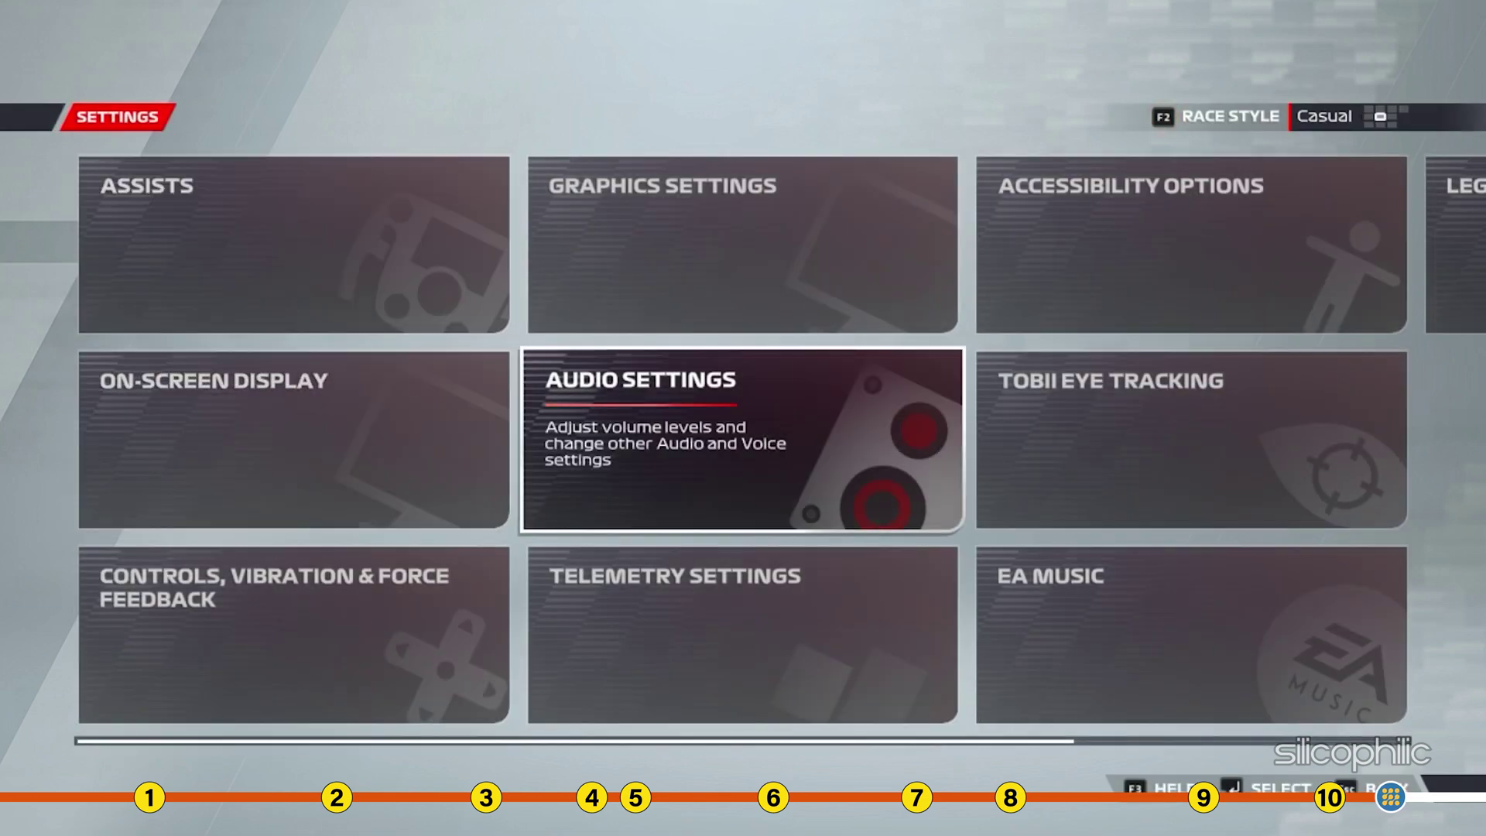
pyautogui.press('Return')
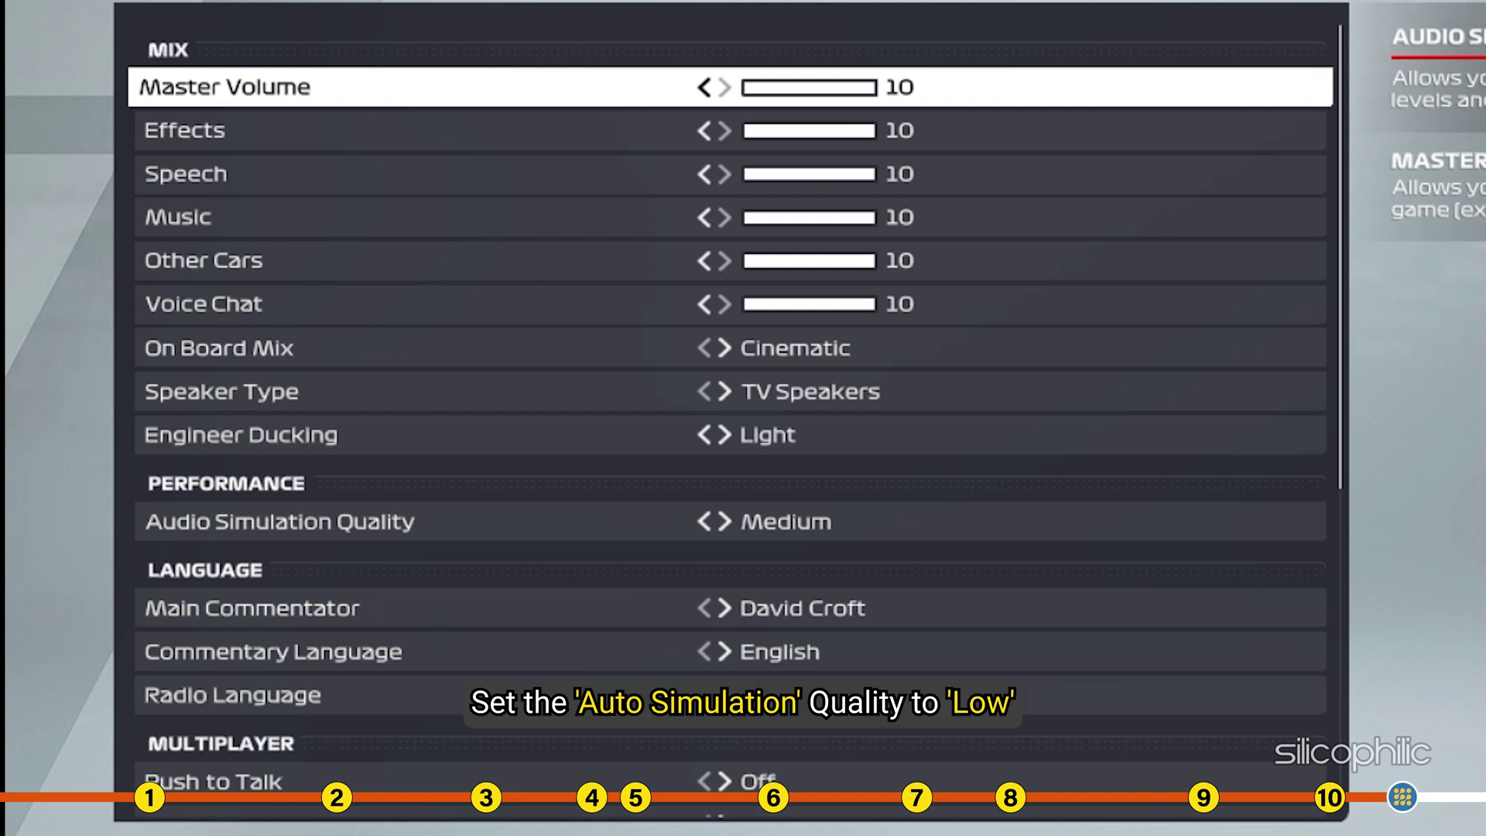
pyautogui.press('Down')
pyautogui.press('Down')
pyautogui.press('Down')
pyautogui.press('Down')
pyautogui.press('Down')
pyautogui.press('Down')
pyautogui.press('Down')
pyautogui.press('Down')
pyautogui.press('Down')
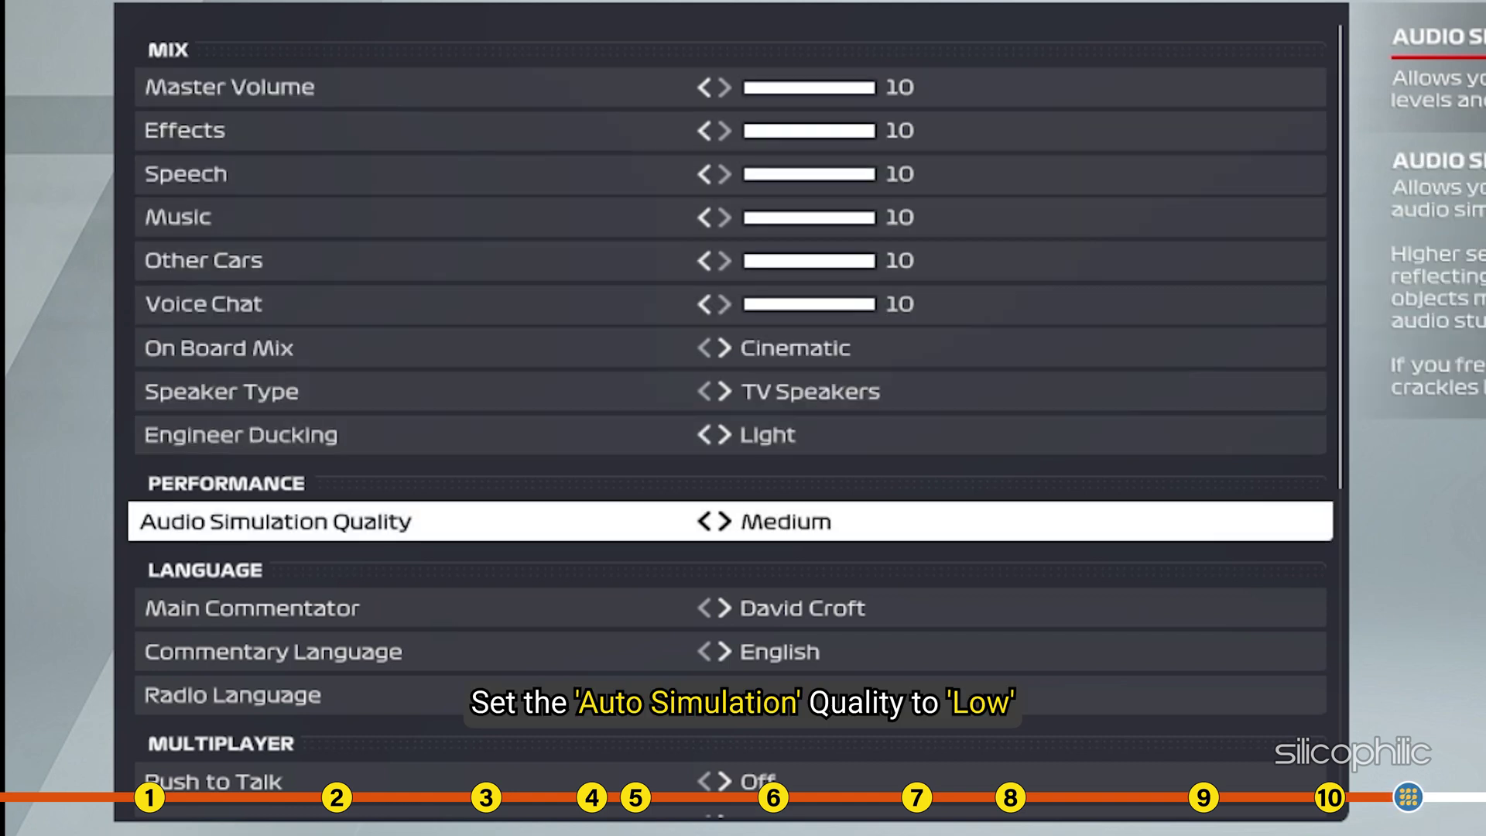